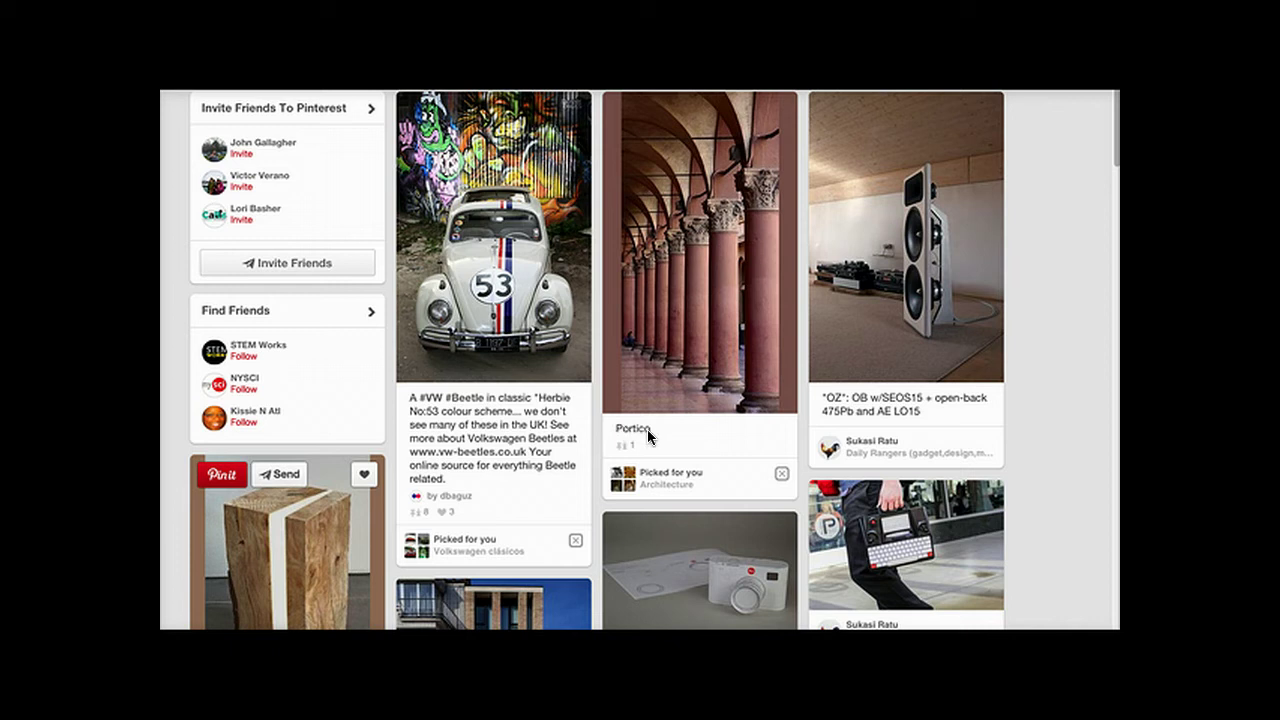
scroll(645, 436, "down", 3)
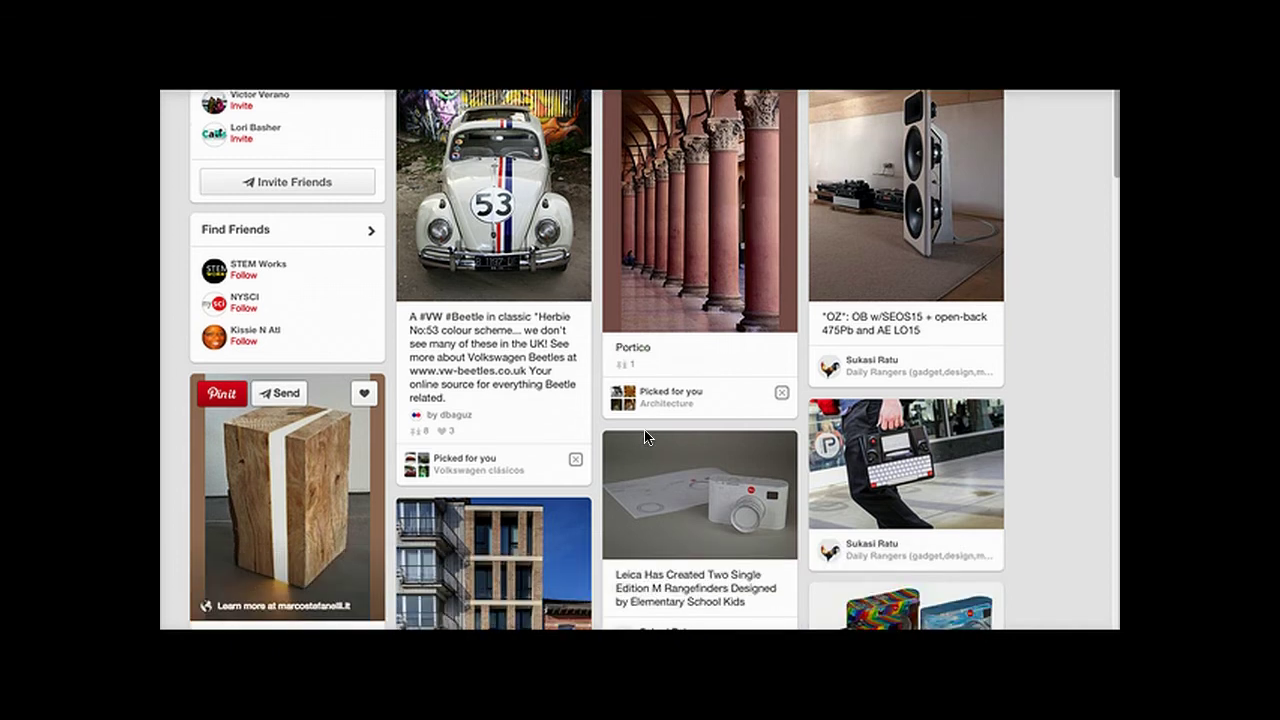
scroll(645, 436, "down", 3)
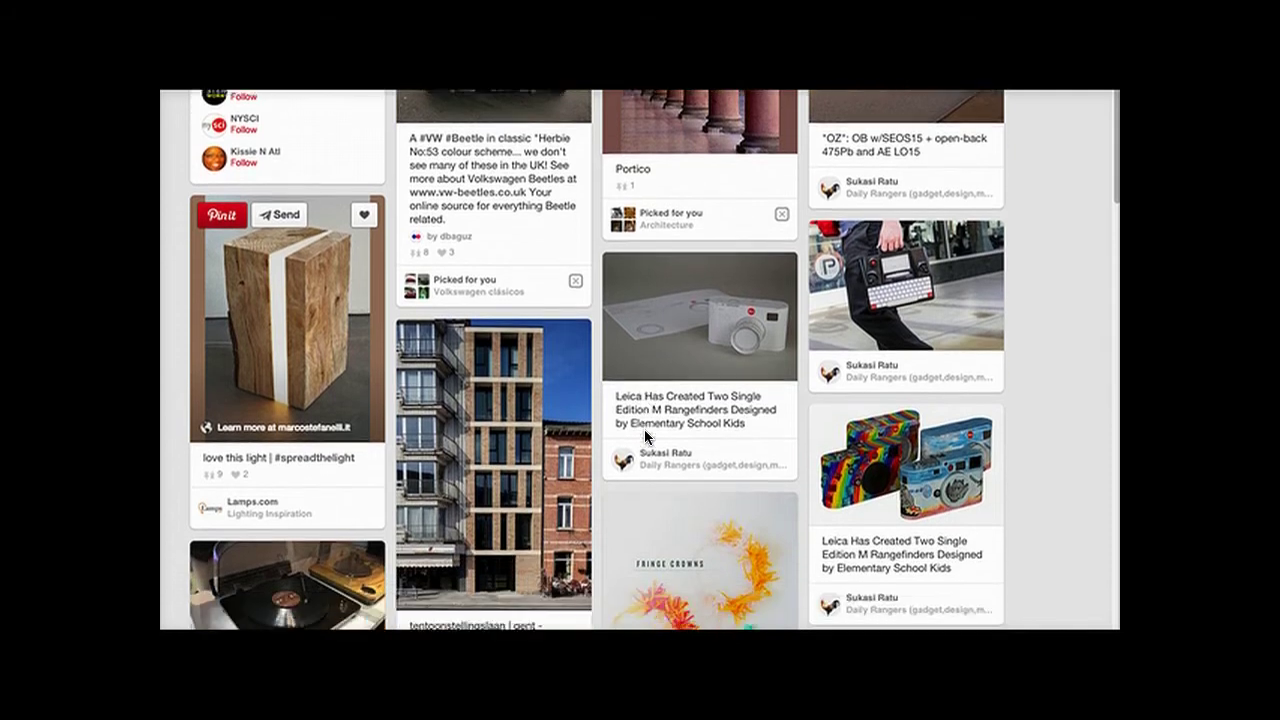
scroll(644, 429, "down", 1)
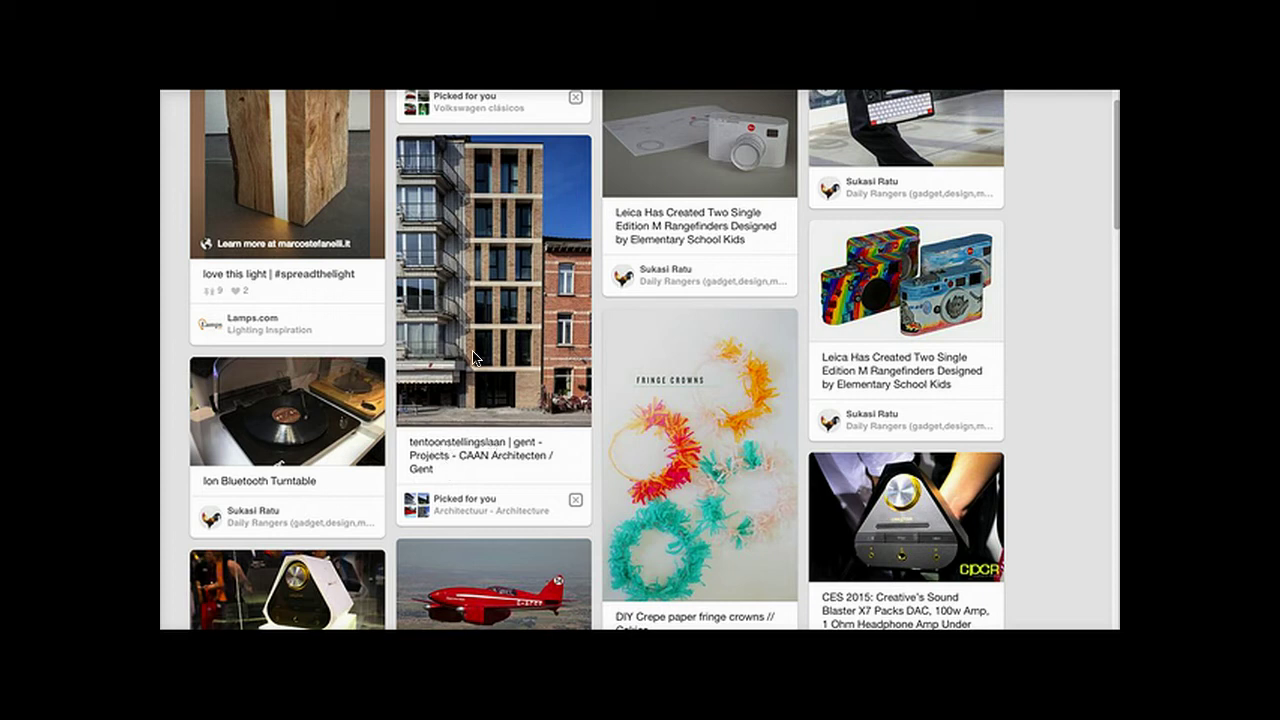
scroll(502, 391, "down", 10)
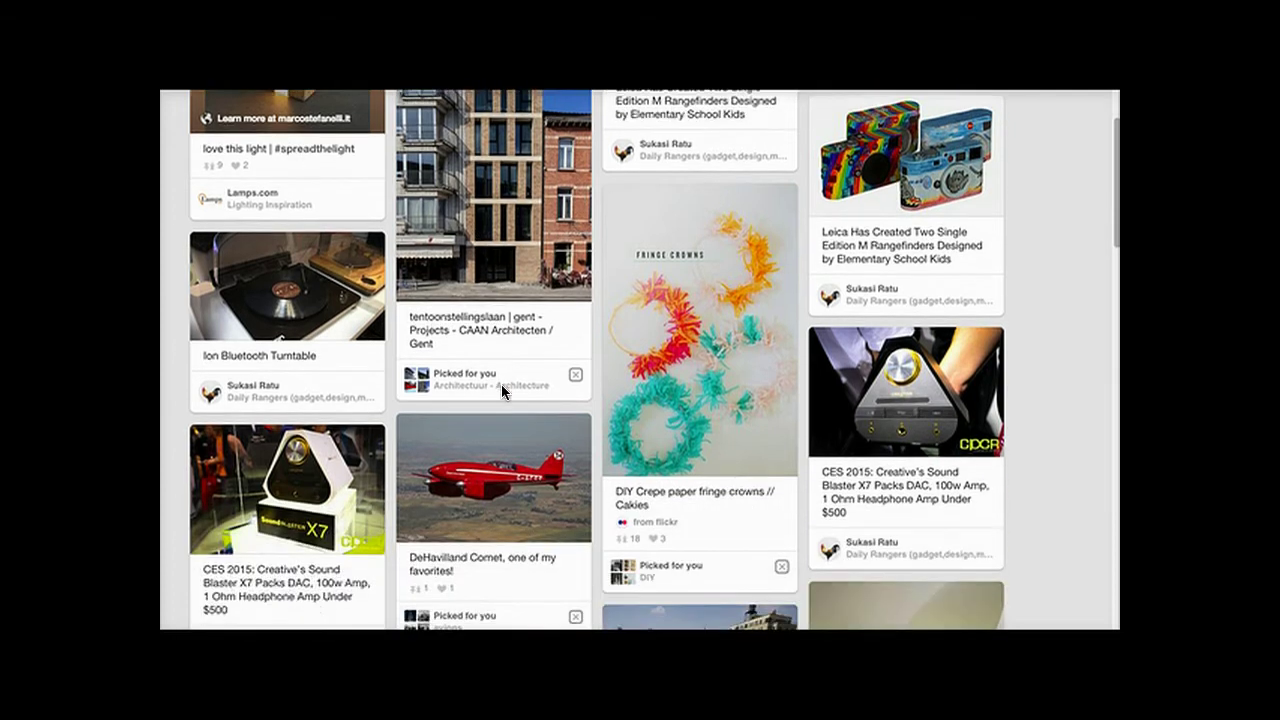
scroll(785, 502, "down", 3)
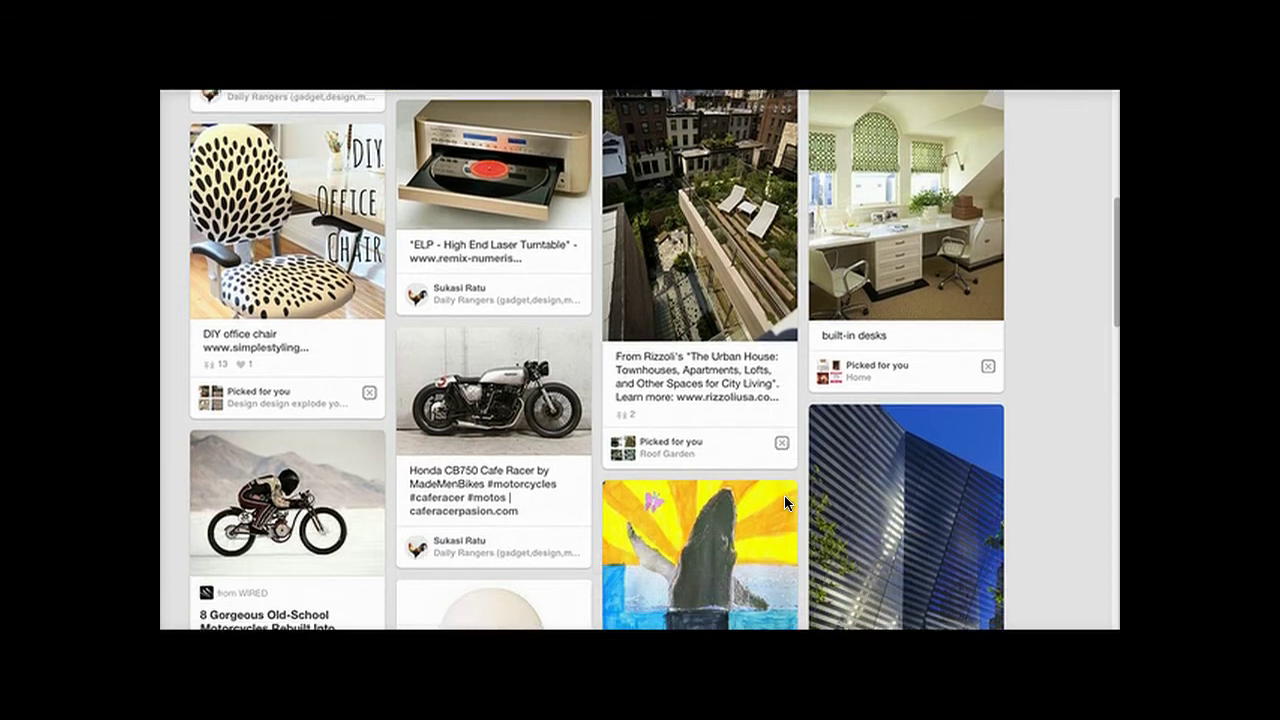
scroll(250, 385, "down", 9)
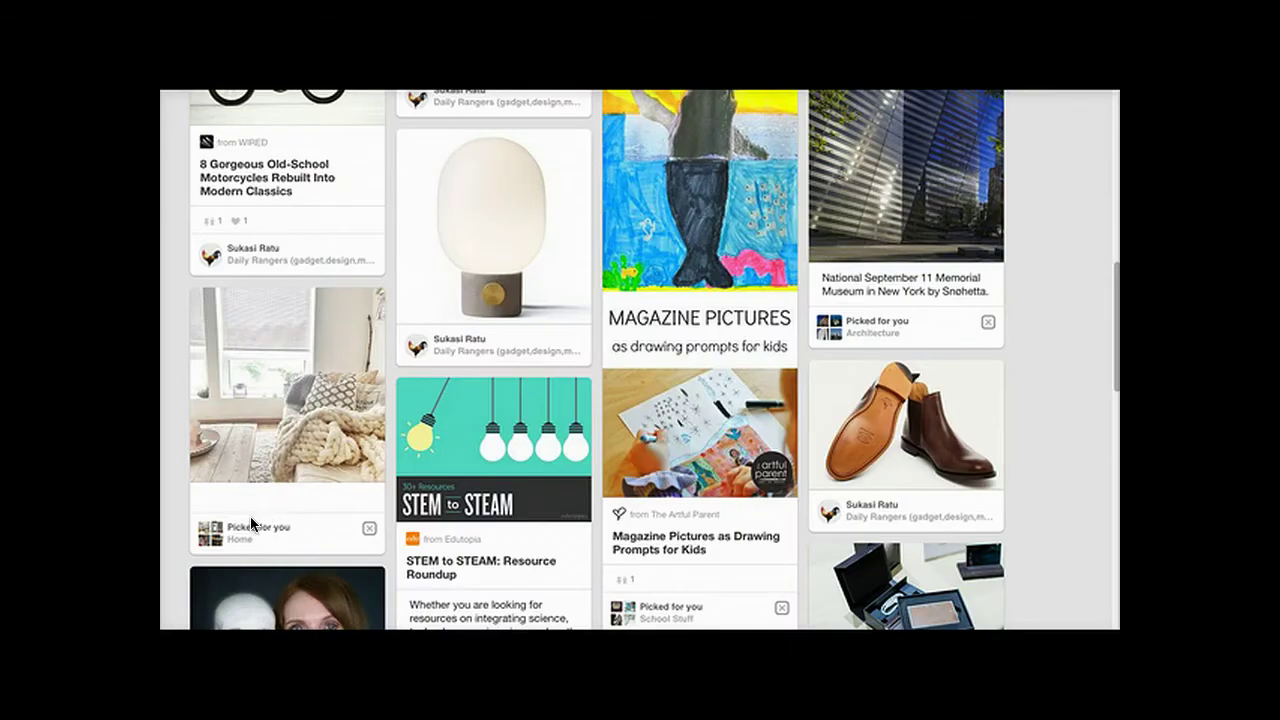
scroll(276, 515, "down", 2)
scroll(280, 518, "down", 2)
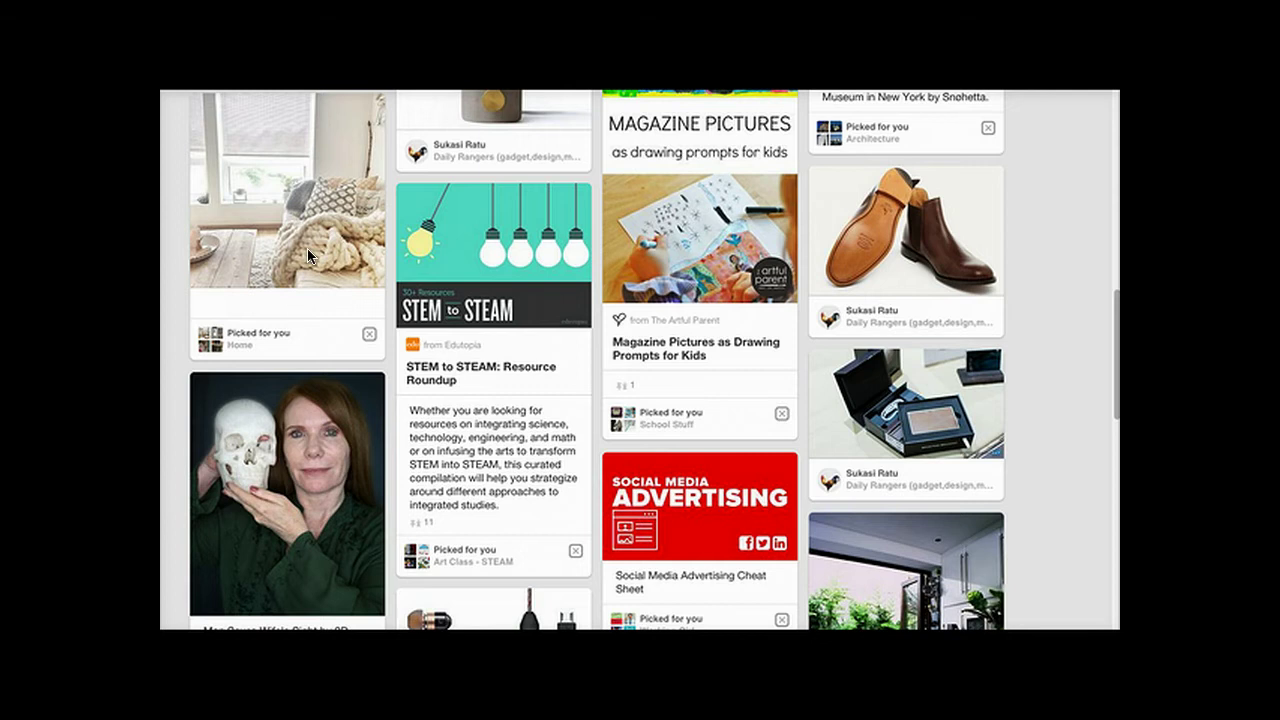
scroll(307, 248, "up", 1)
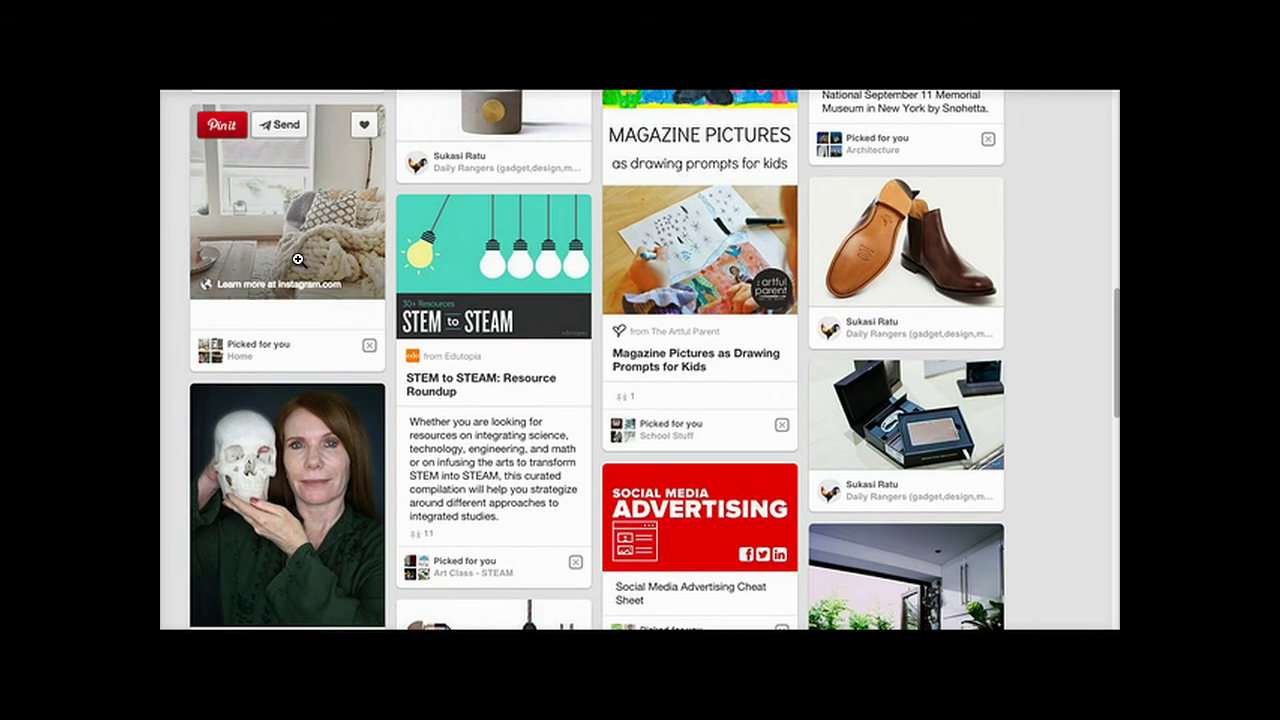
left_click(298, 260)
scroll(400, 345, "down", 2)
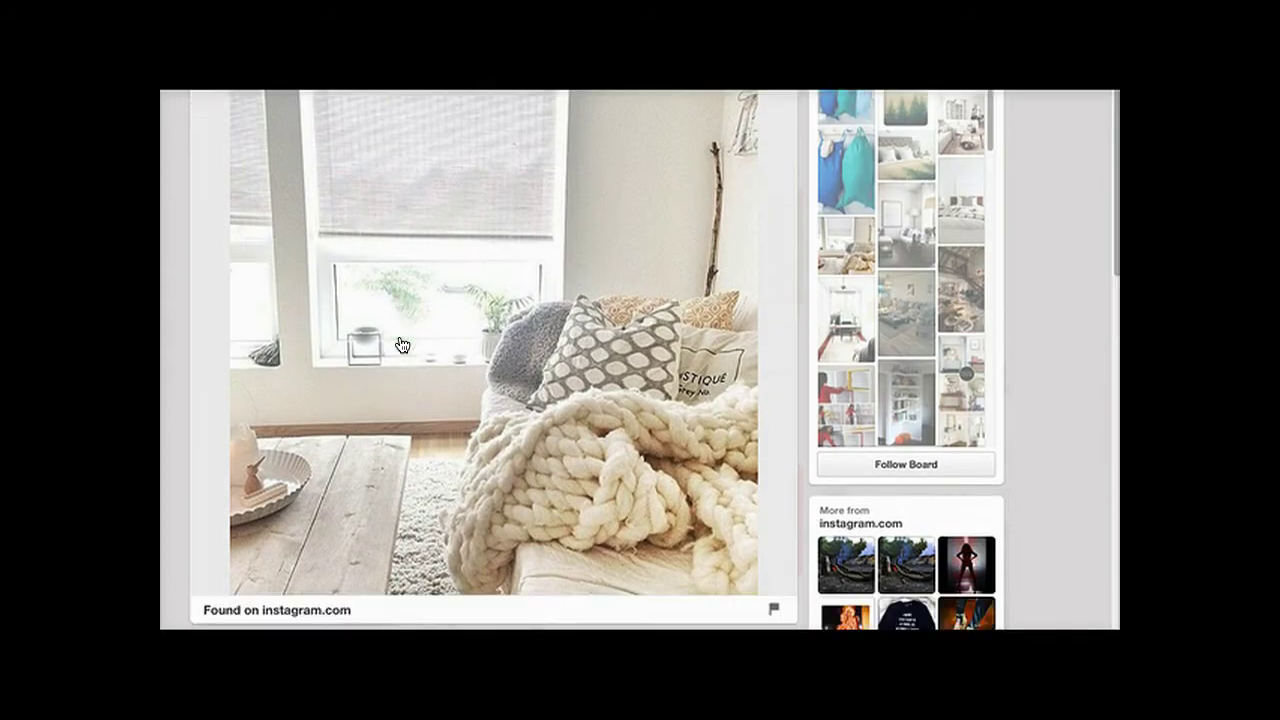
scroll(400, 345, "down", 4)
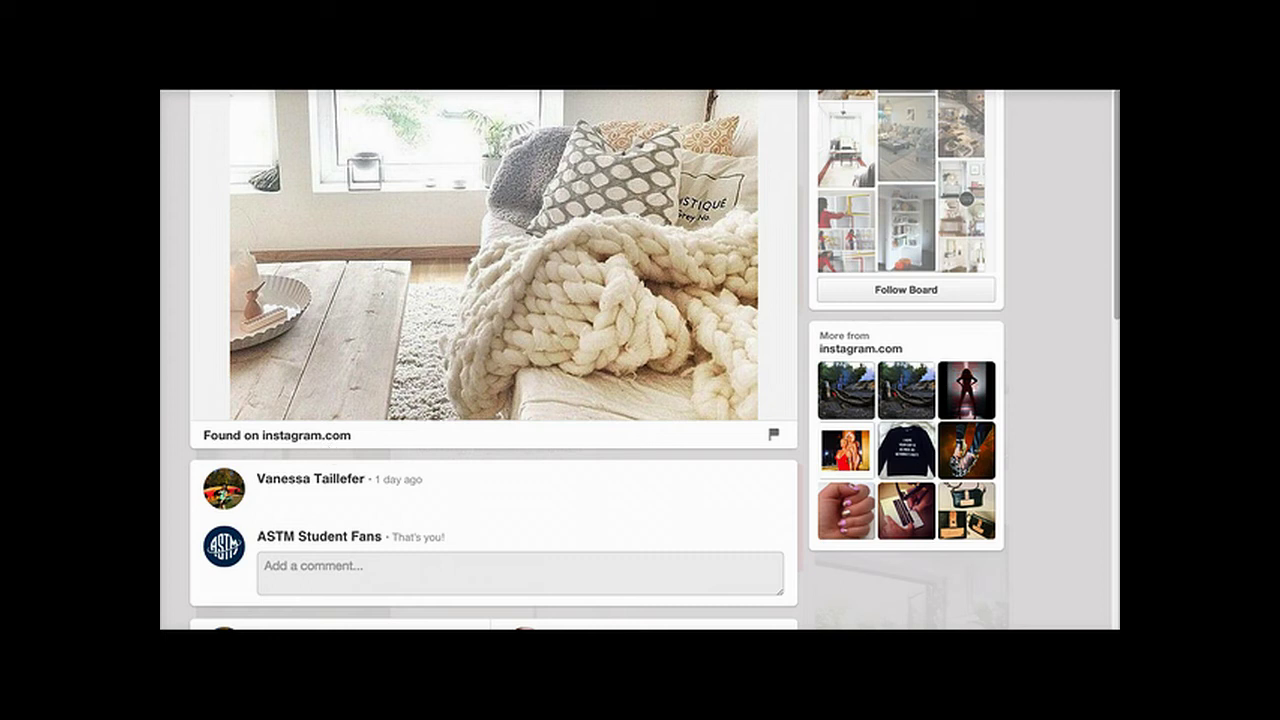
left_click(835, 625)
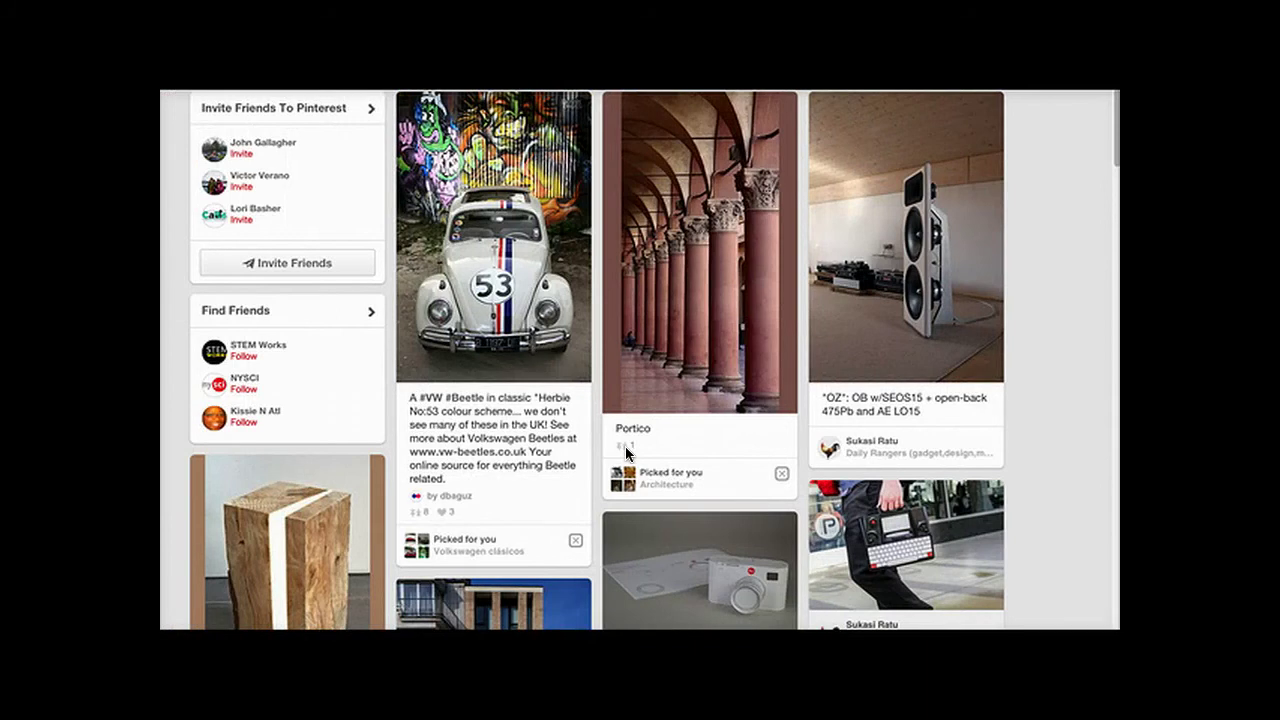
Open the Portico pin in close-up view.
left_click(700, 300)
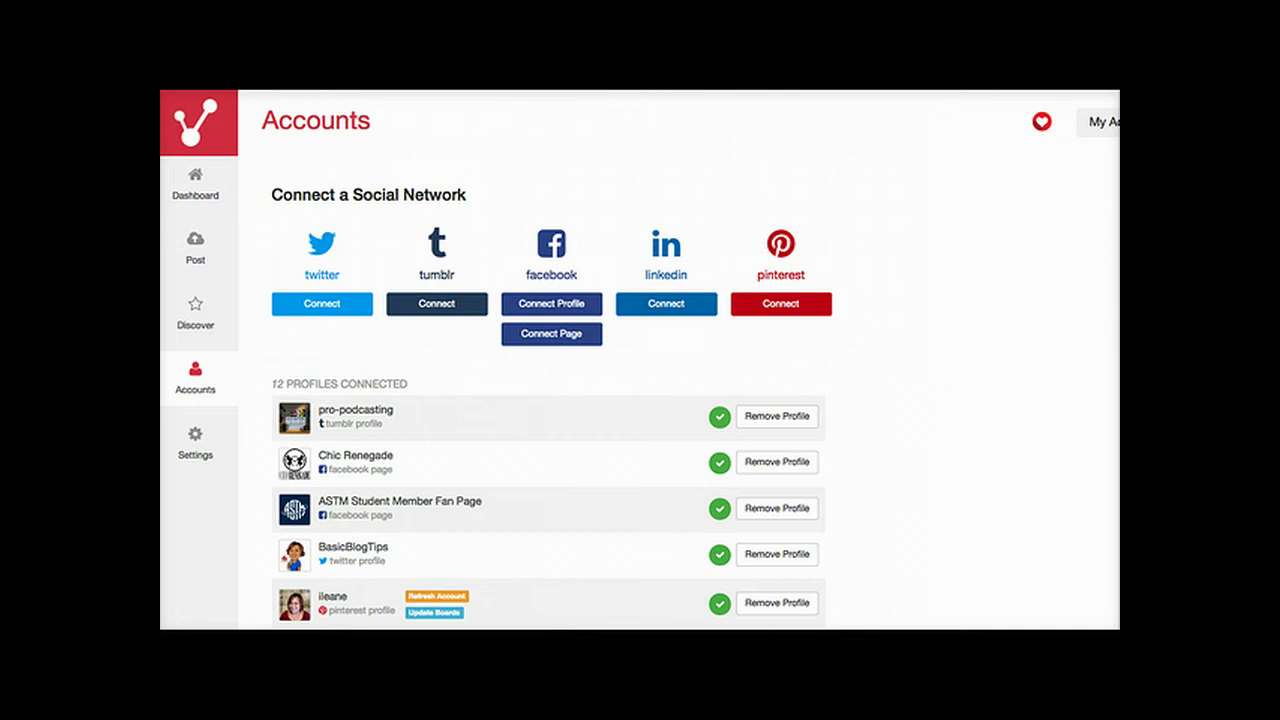
Scroll down the Accounts page's list of connected profiles.
scroll(550, 400, "down", 3)
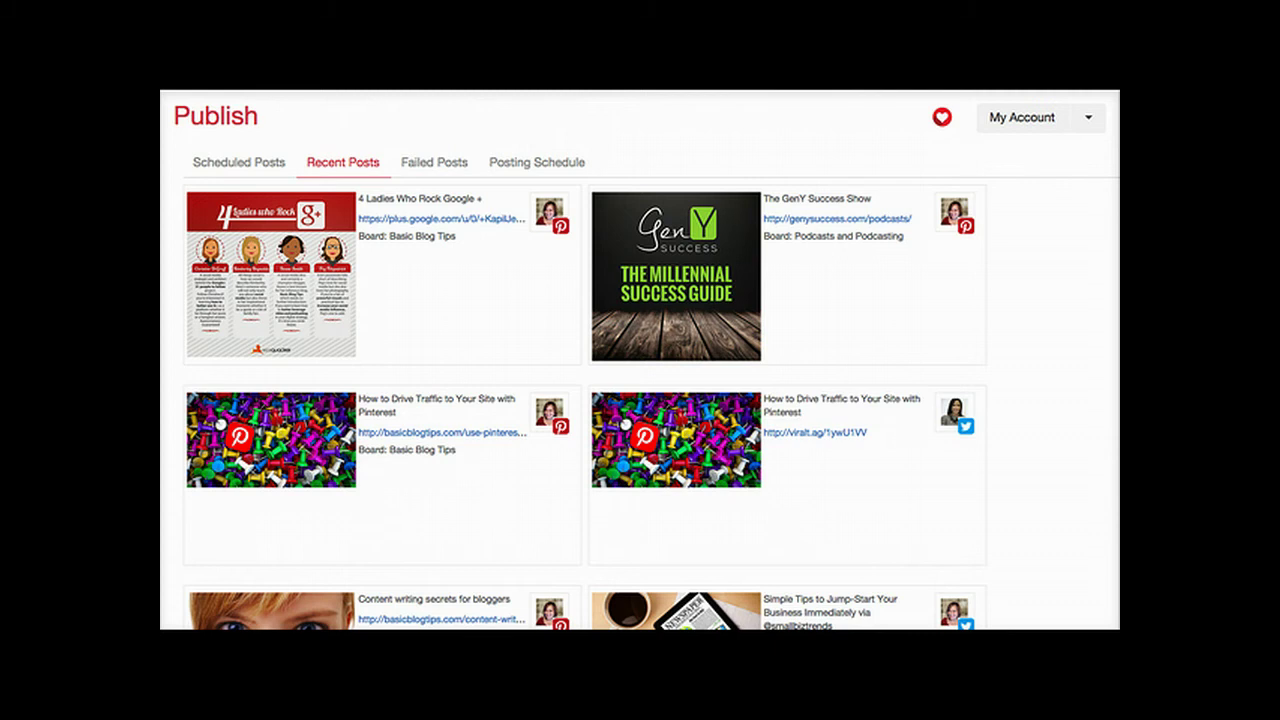
Scroll down through the Recent Posts list.
scroll(585, 360, "down", 5)
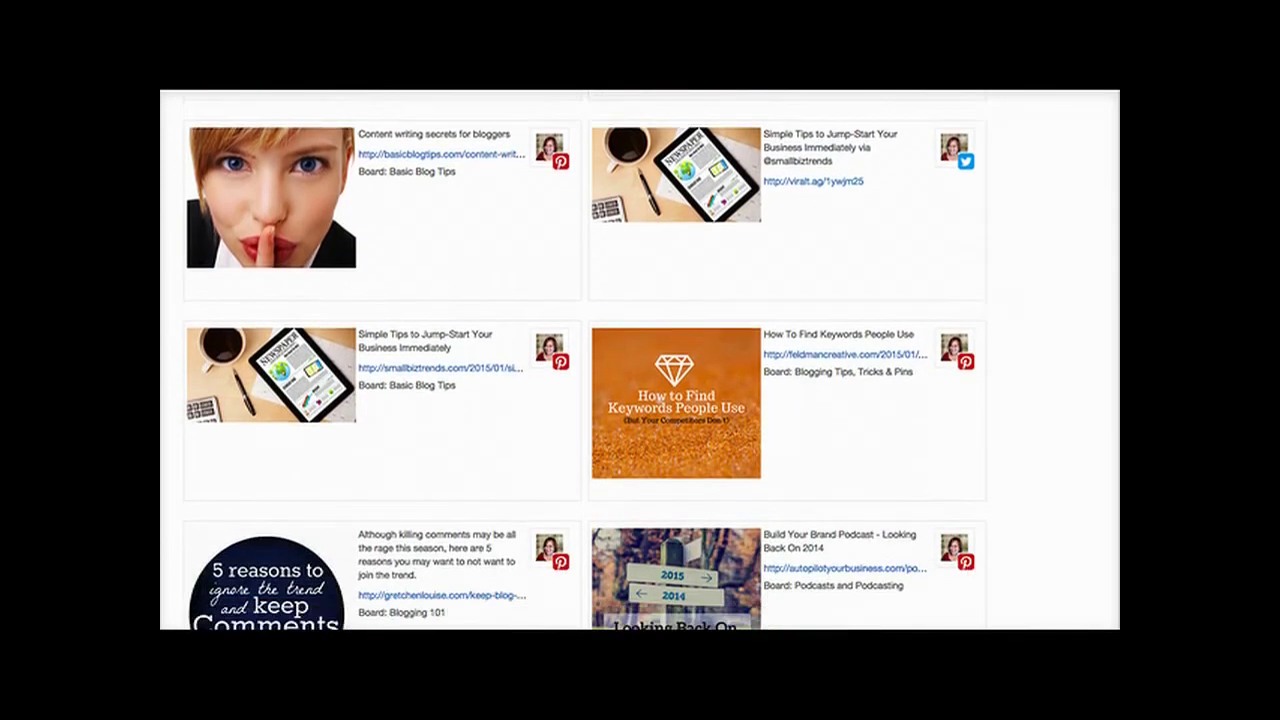
scroll(585, 360, "down", 4)
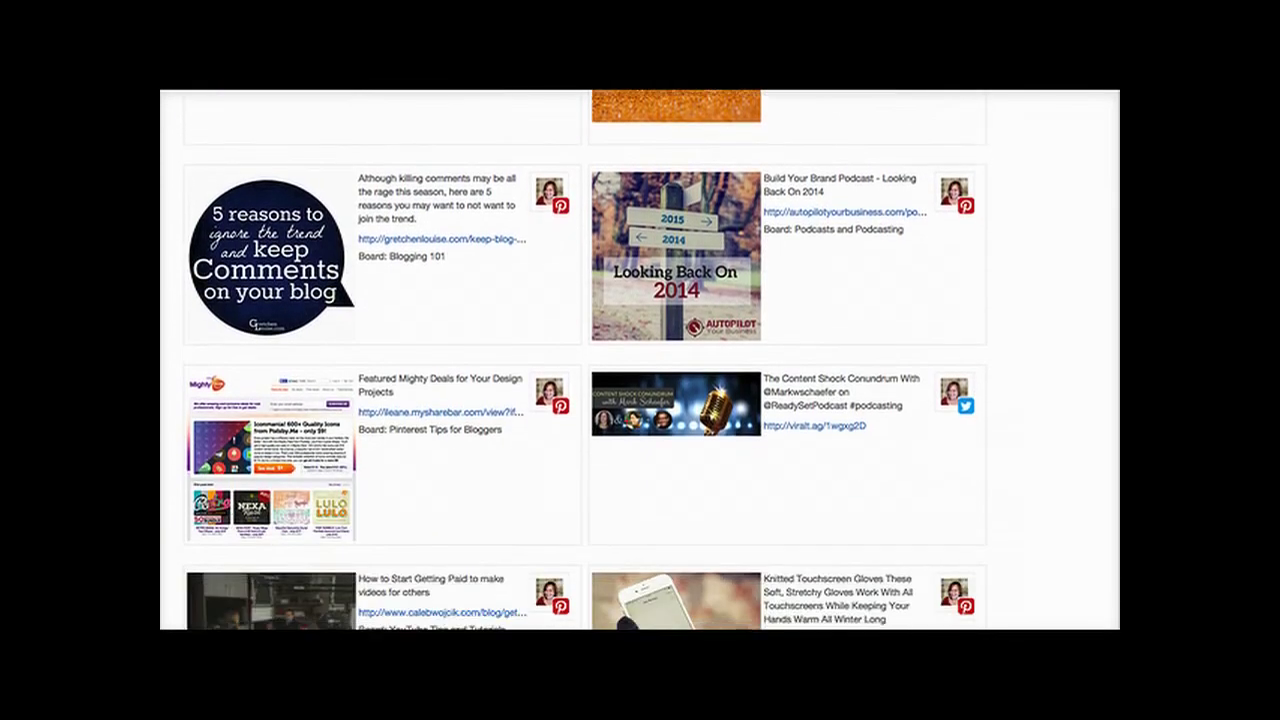
scroll(585, 360, "down", 6)
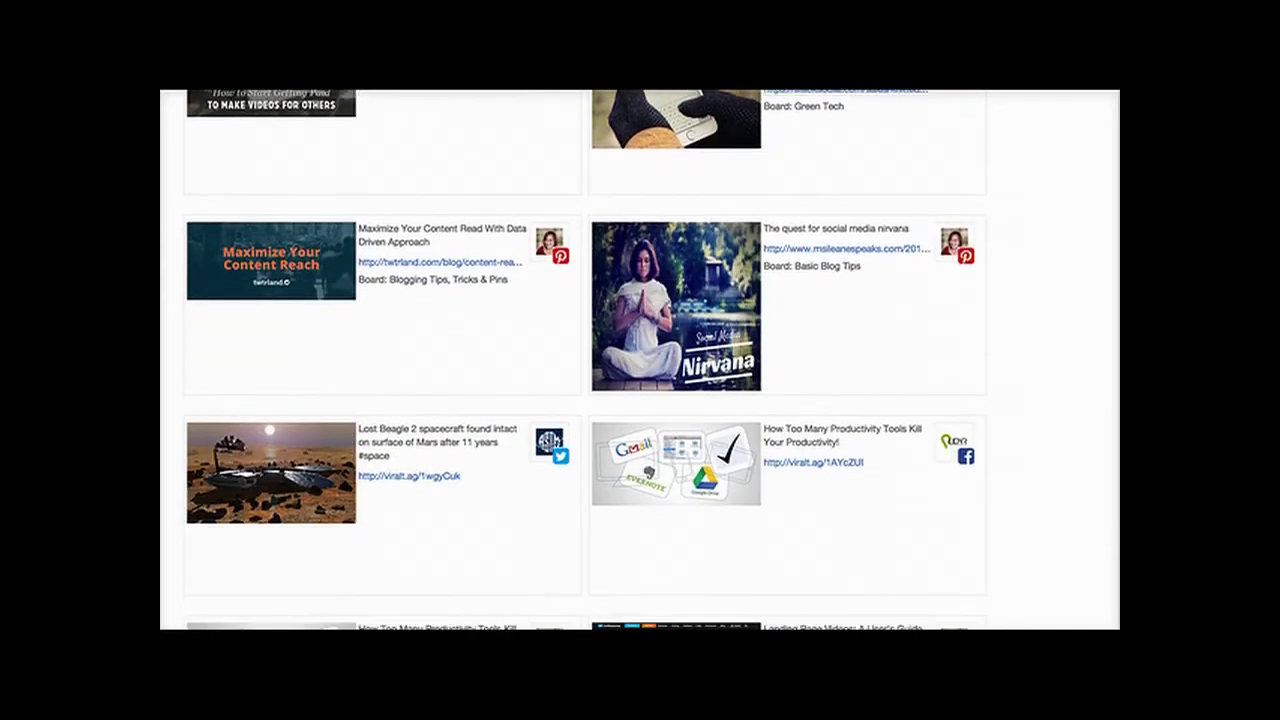
scroll(585, 360, "down", 7)
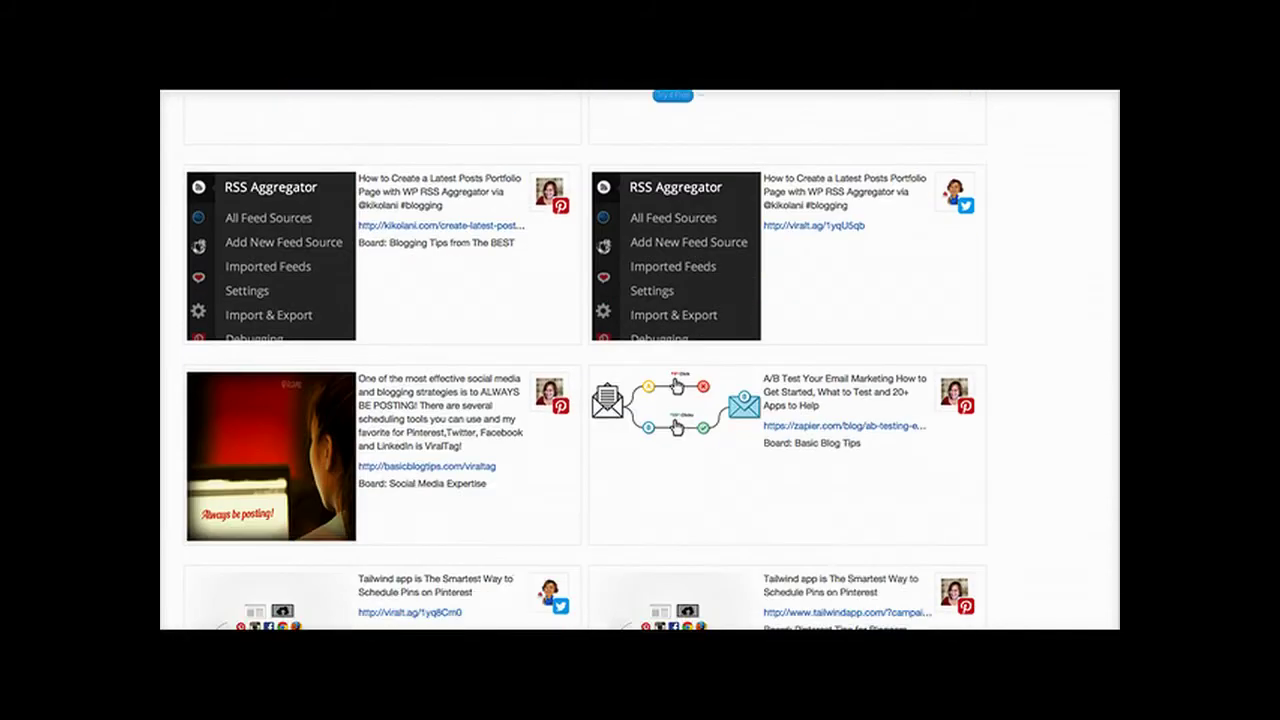
scroll(585, 360, "down", 1)
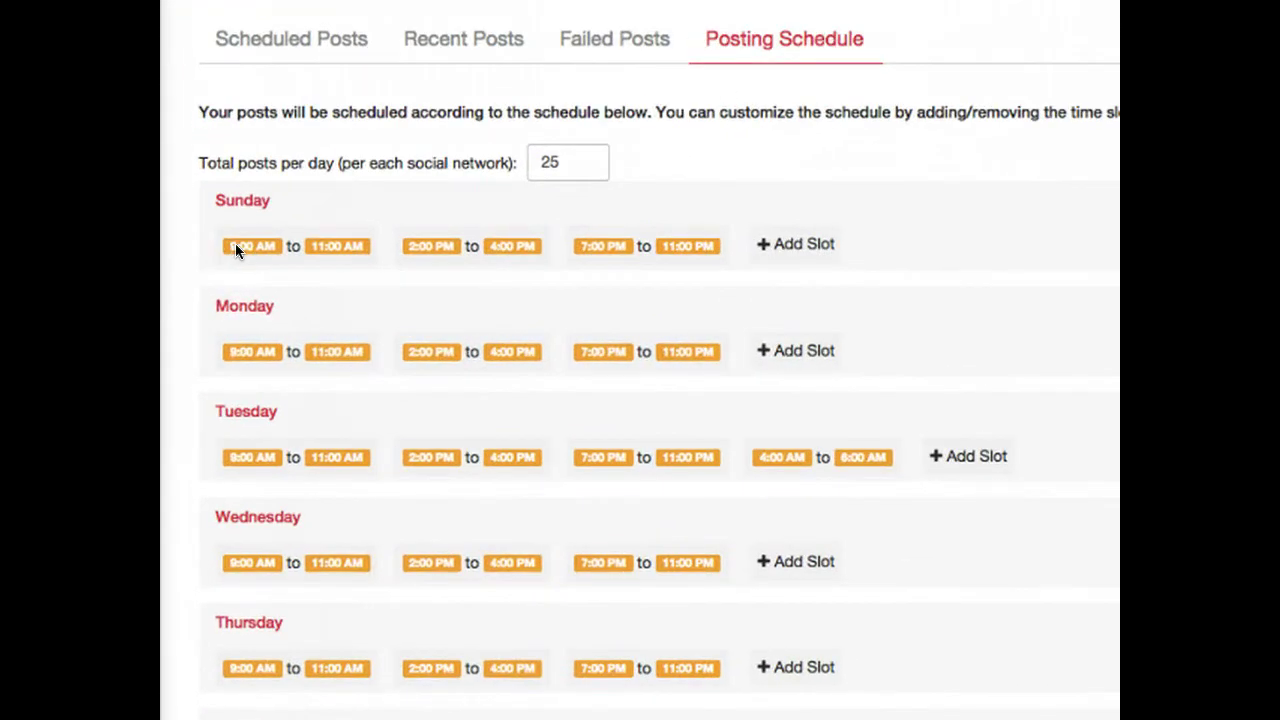
Add a Sunday posting slot running from 1:00 to 4:00 AM.
left_click(787, 246)
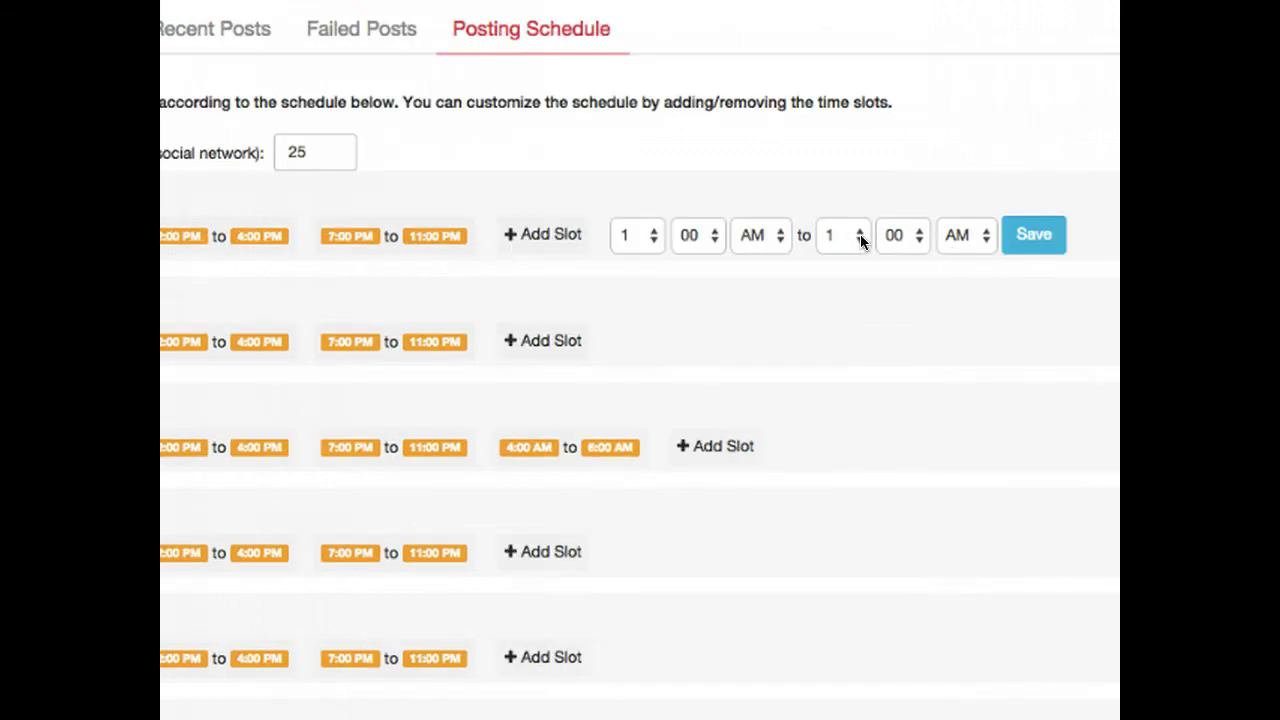
left_click(857, 240)
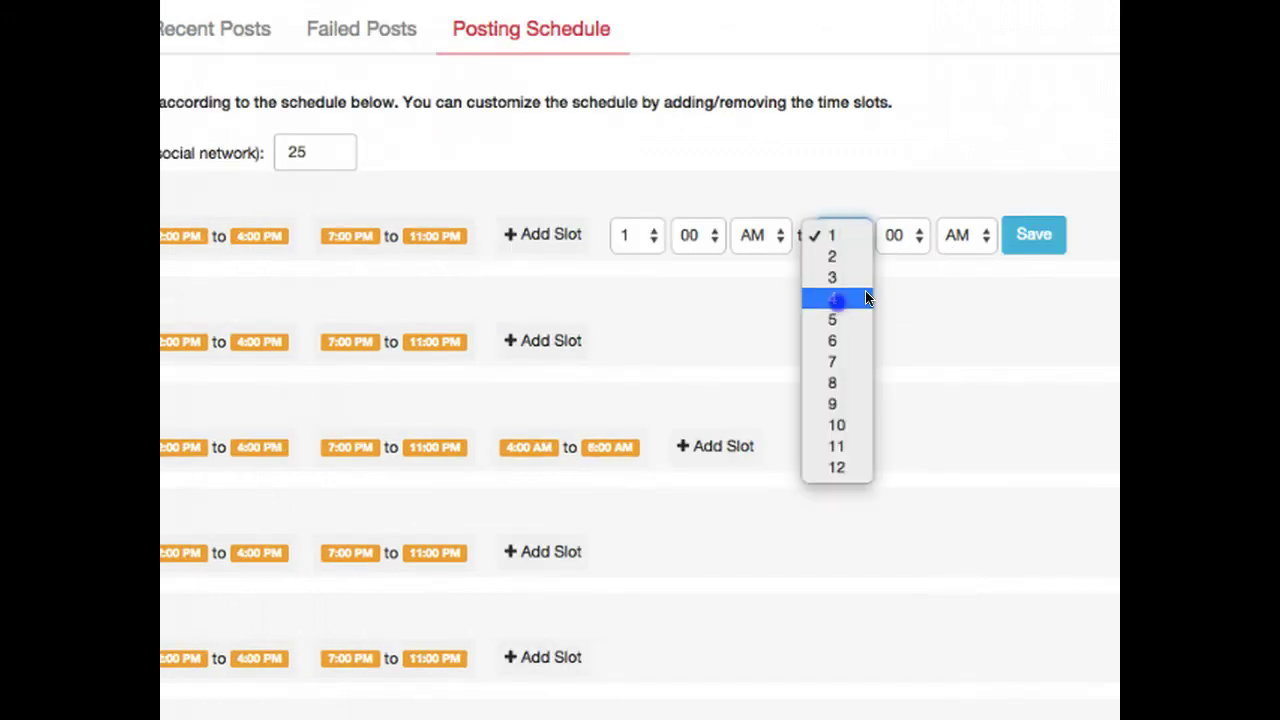
left_click(840, 295)
left_click(930, 266)
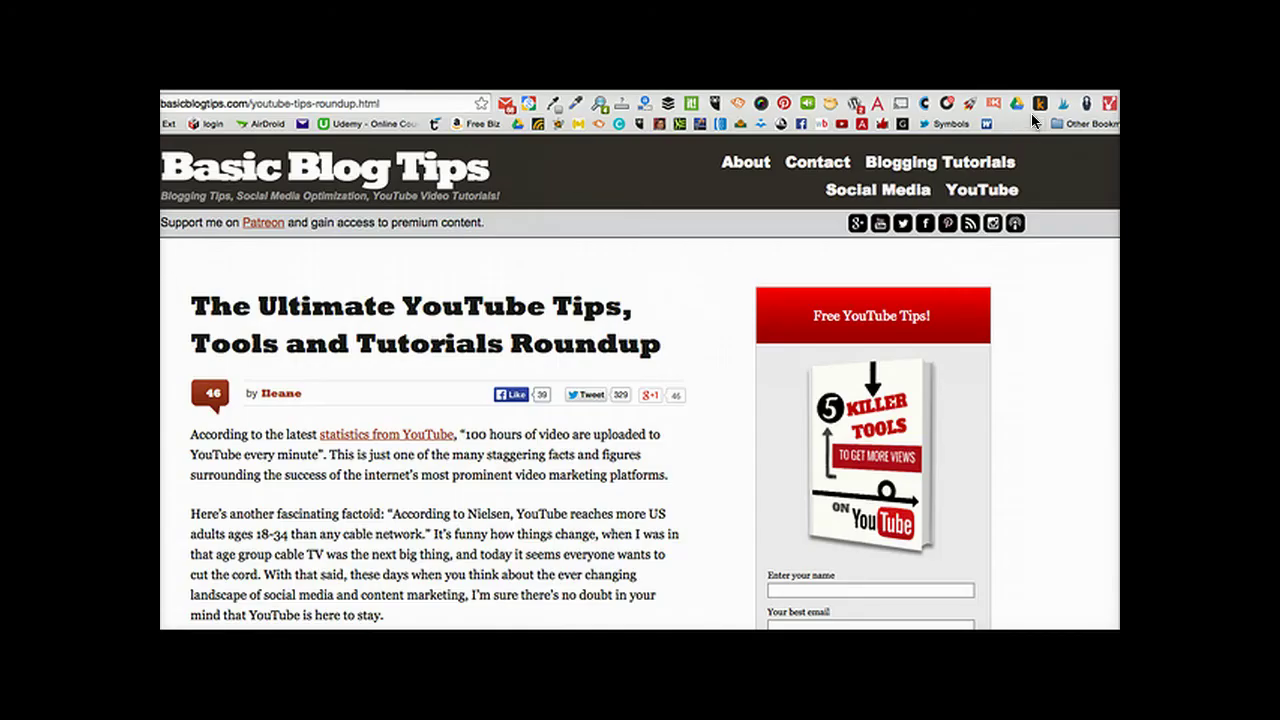
Choose the blog post's YouTube Tips Roundup image to share and continue to the form.
left_click(1108, 105)
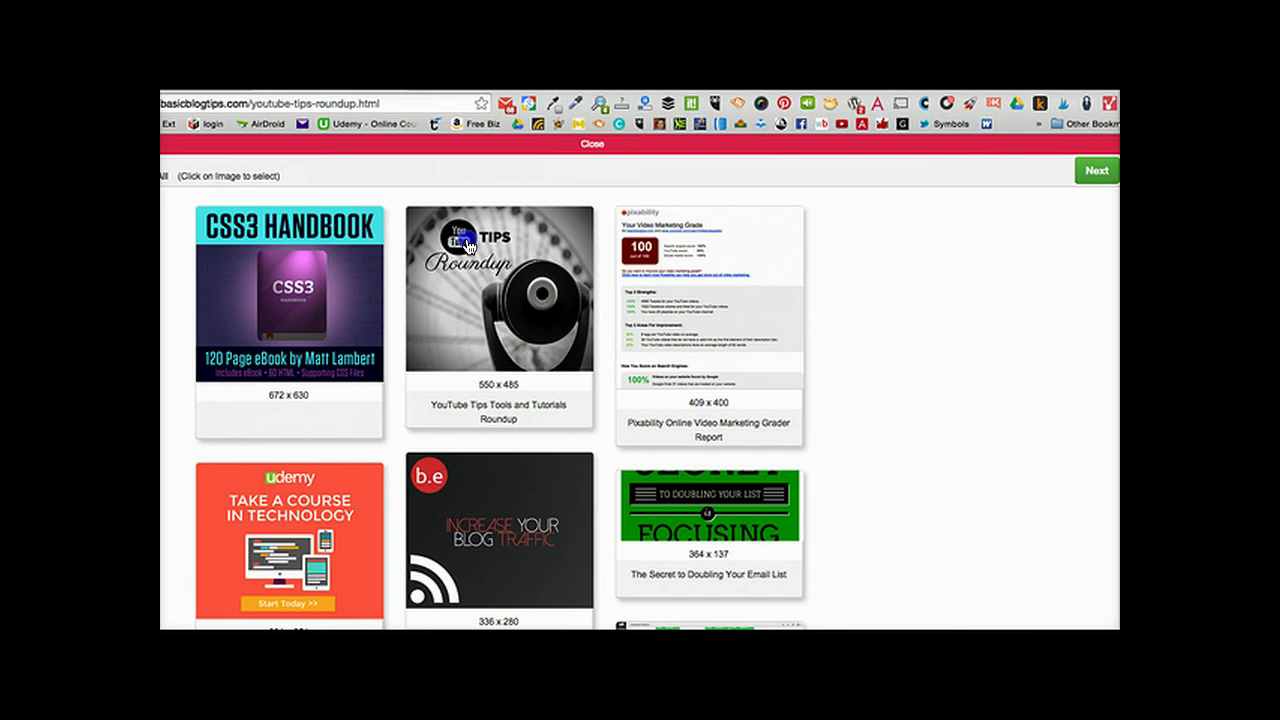
left_click(462, 222)
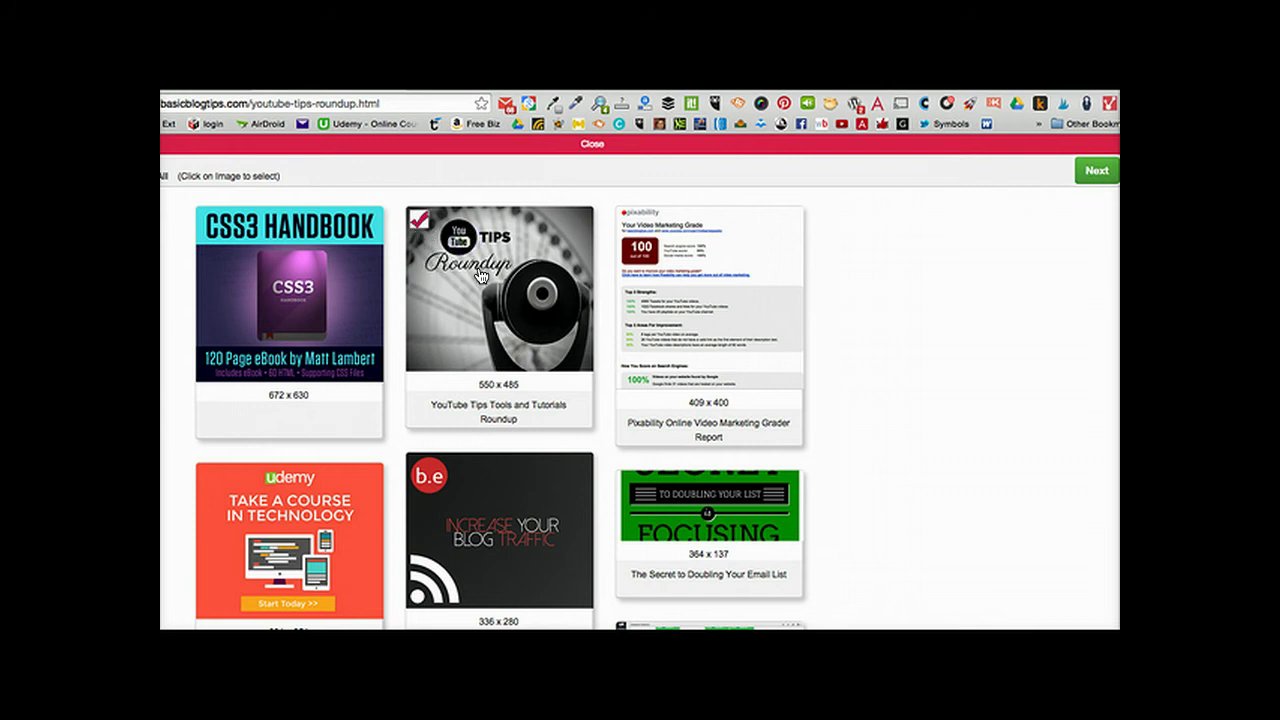
left_click(1094, 172)
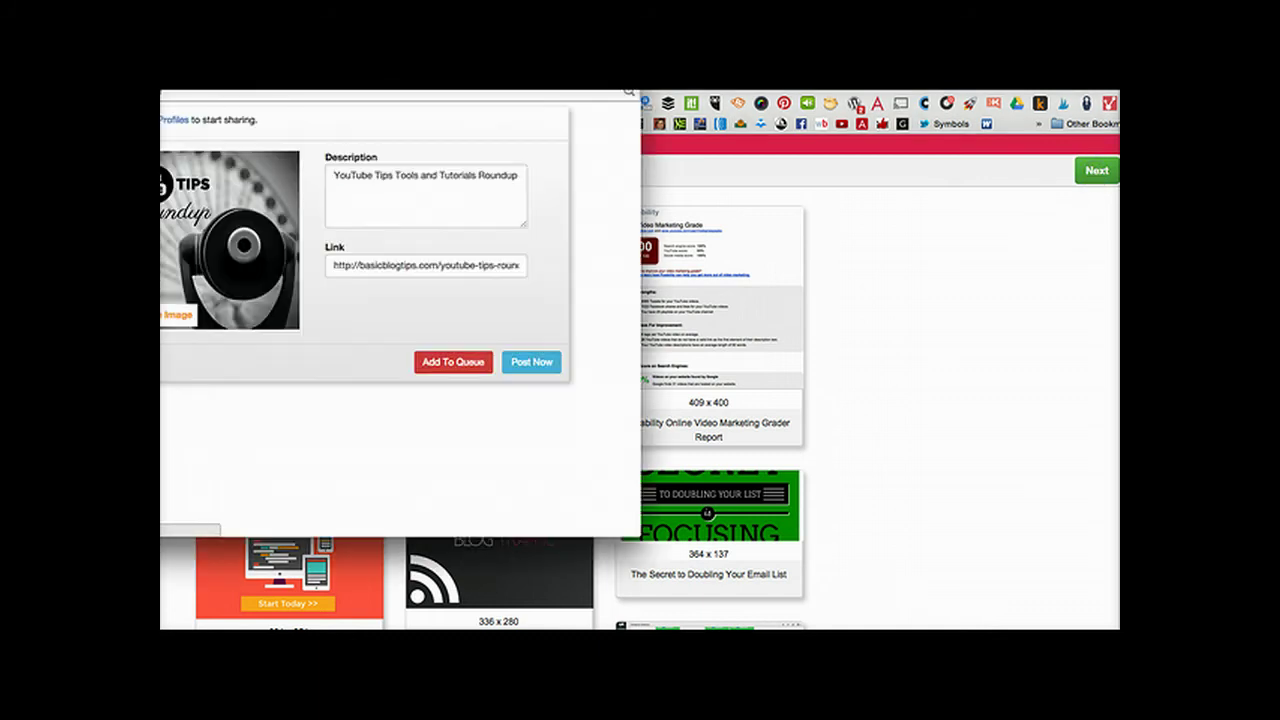
Target the Pinterest profile's Marketing World Today board.
left_click(396, 194)
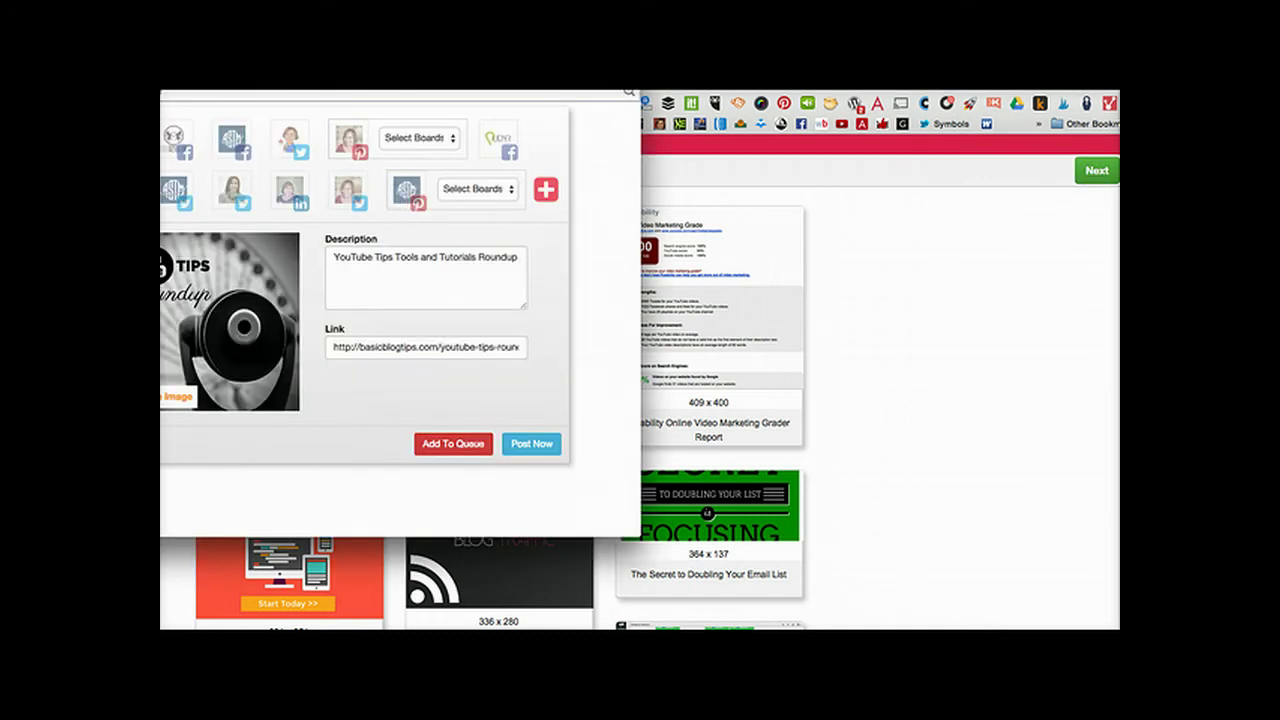
left_click_drag(483, 72, 625, 103)
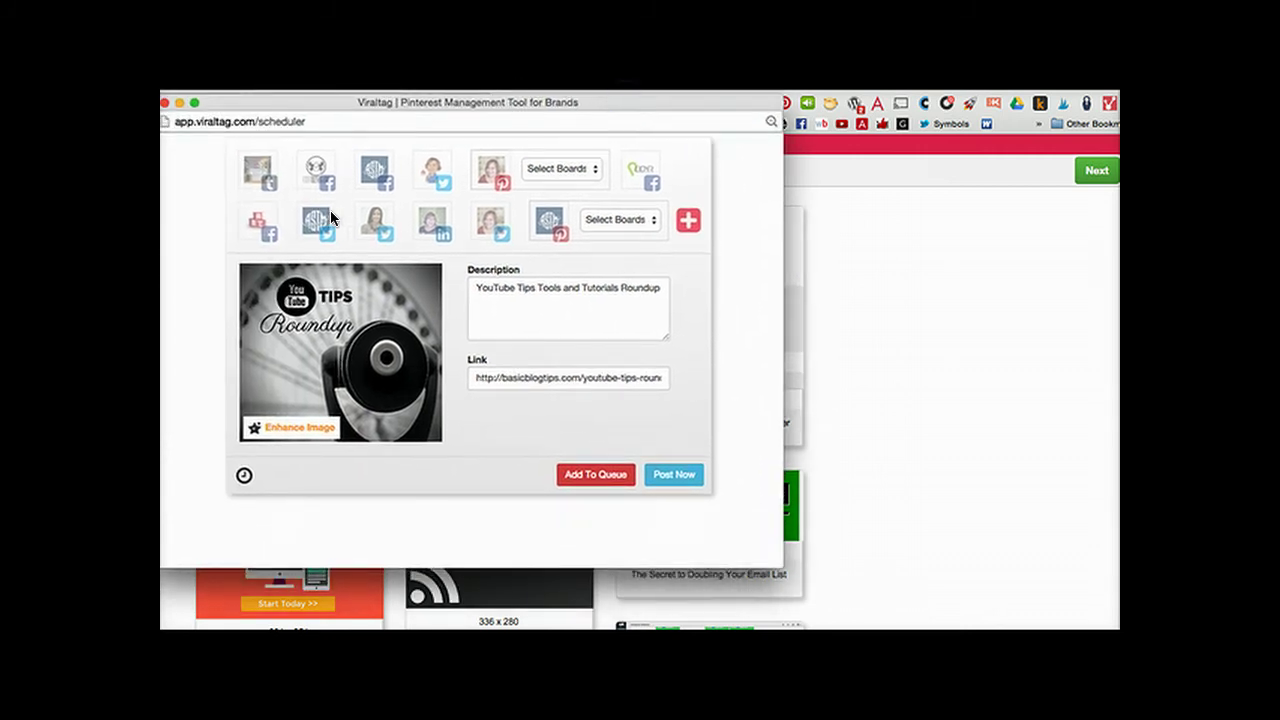
left_click(592, 170)
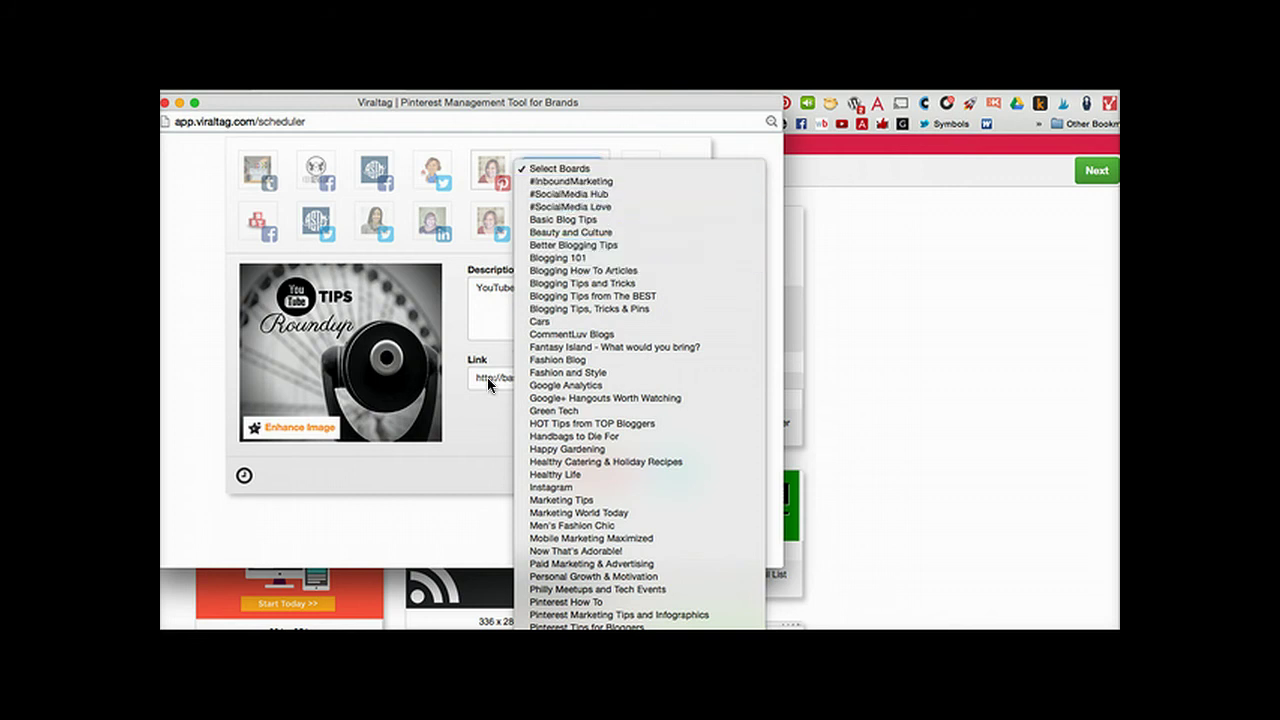
left_click(571, 512)
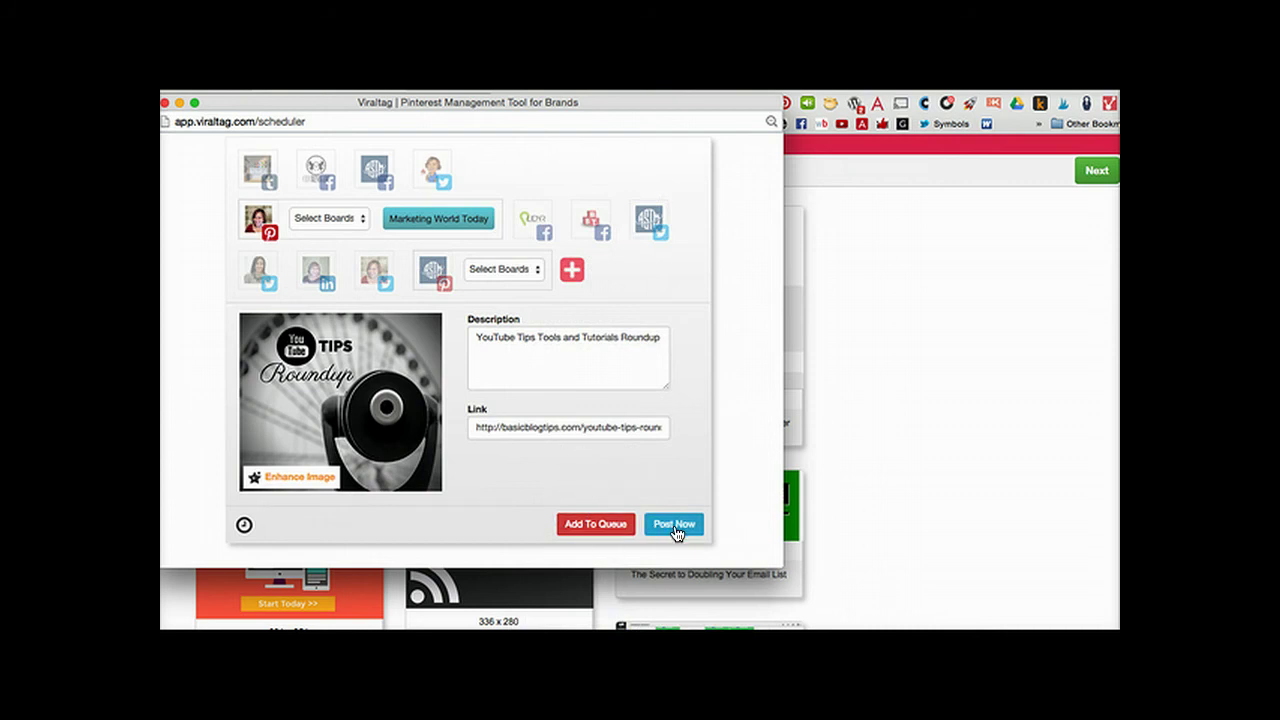
Schedule the pin for 01/18/2015 01:58 pm and bring up the photo editor.
left_click(244, 524)
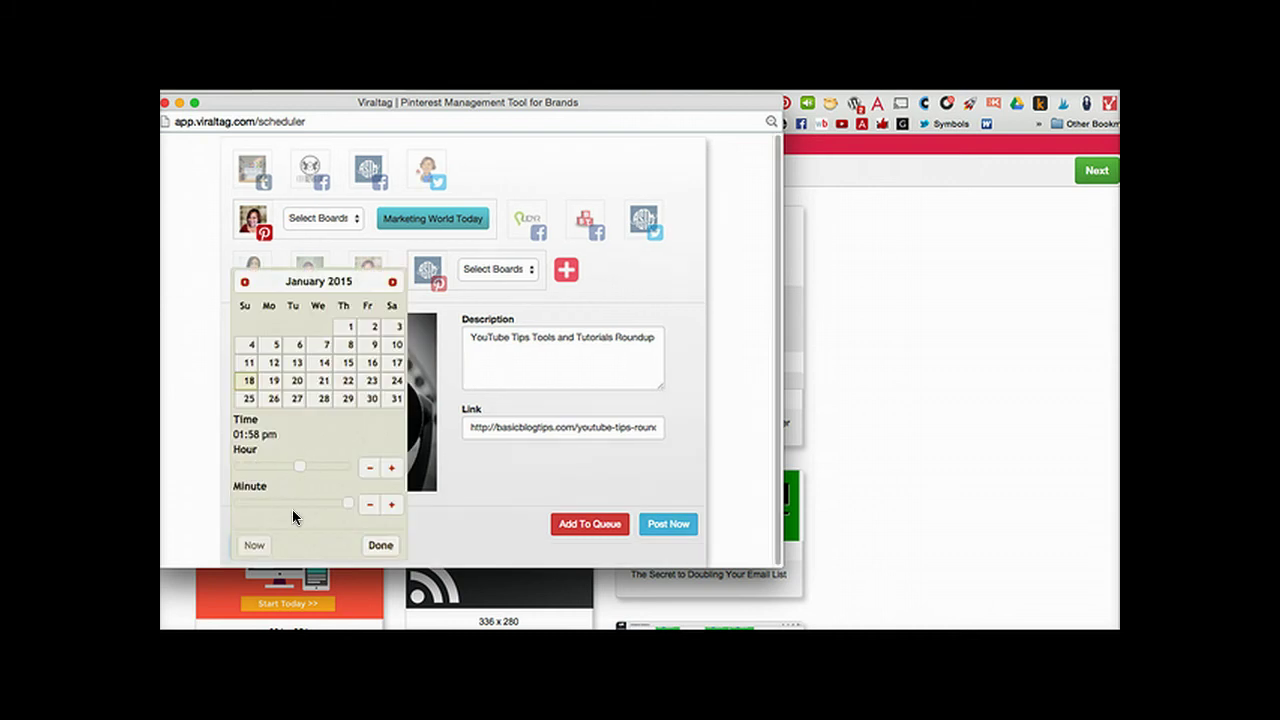
left_click(392, 544)
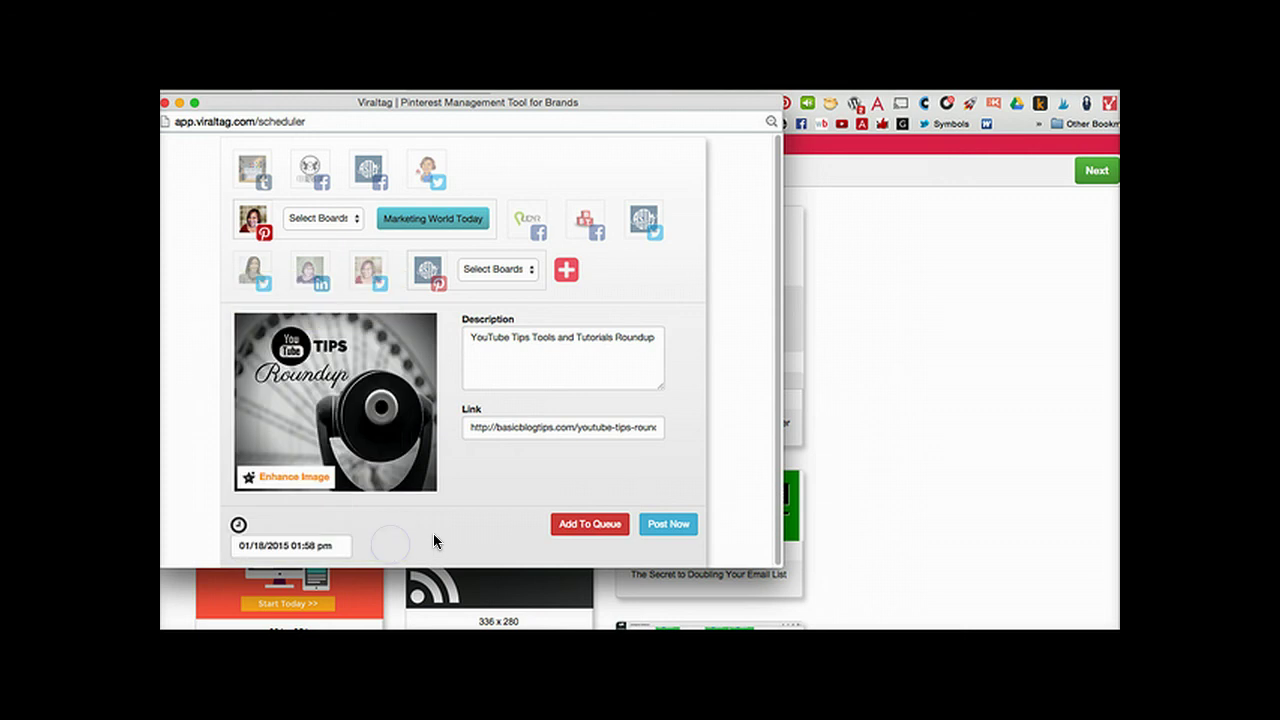
left_click(287, 482)
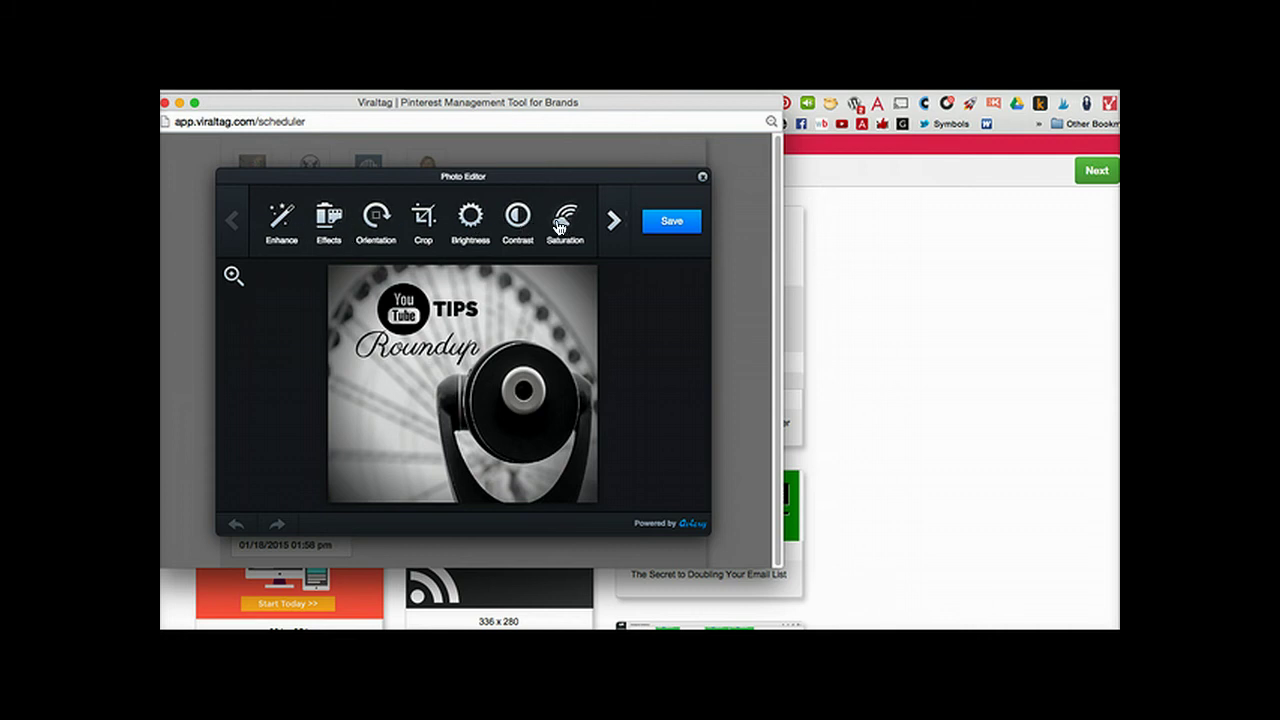
Try brightening the photo to about 75%, then discard that change.
left_click(471, 226)
mouse_move(468, 236)
left_mouse_down()
mouse_move(548, 245)
mouse_move(466, 237)
left_mouse_up()
left_click(247, 229)
left_click(612, 221)
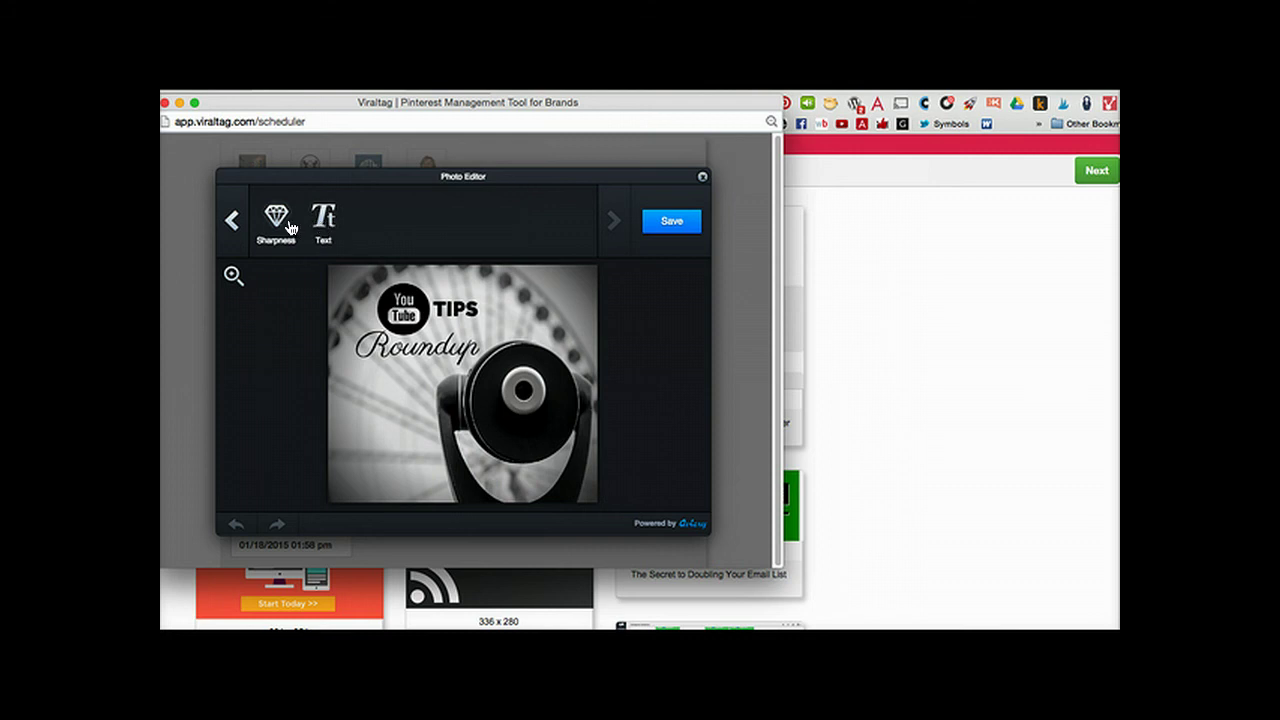
left_click(230, 222)
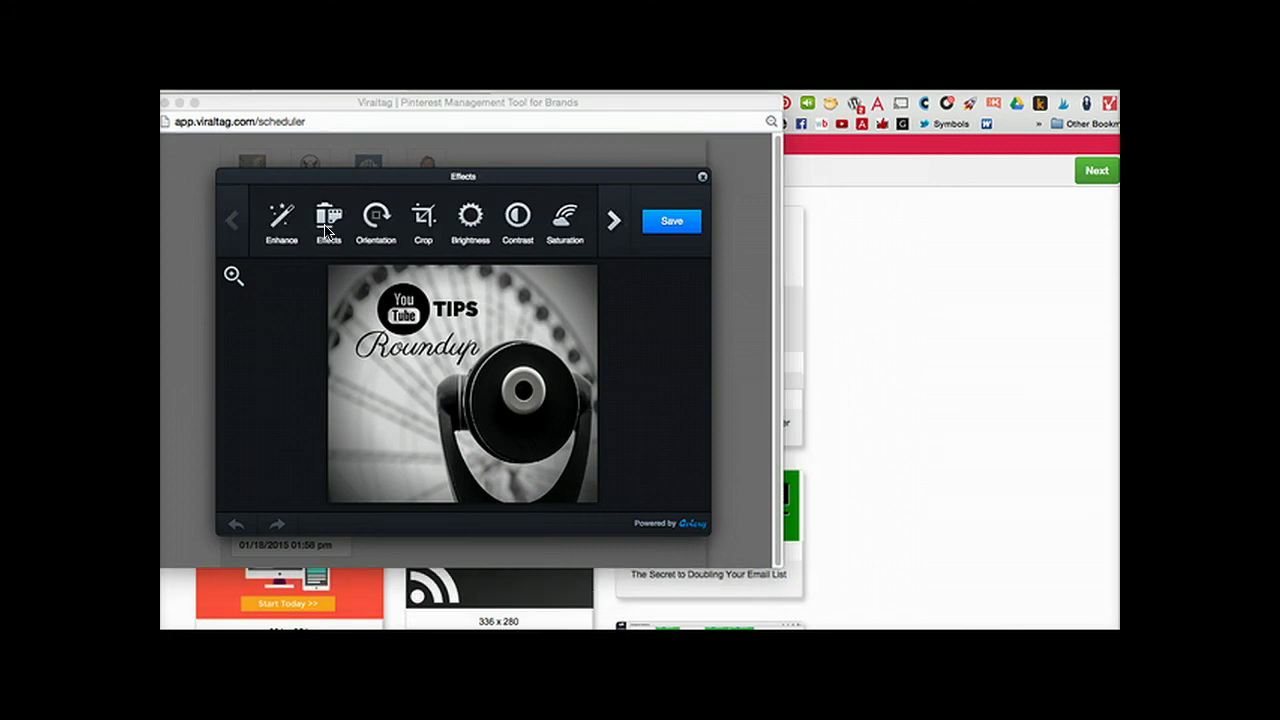
Apply the sepia Cruz filter, save the photo, and post the pin.
left_click(329, 222)
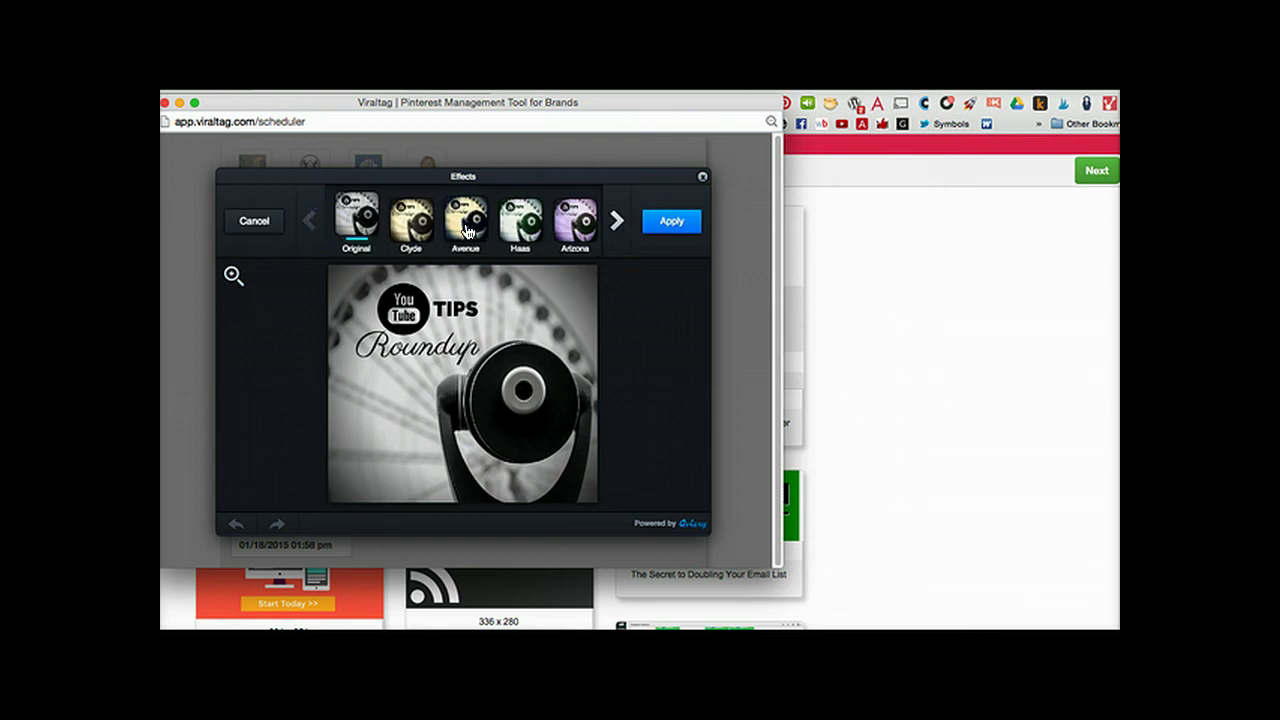
left_click(617, 220)
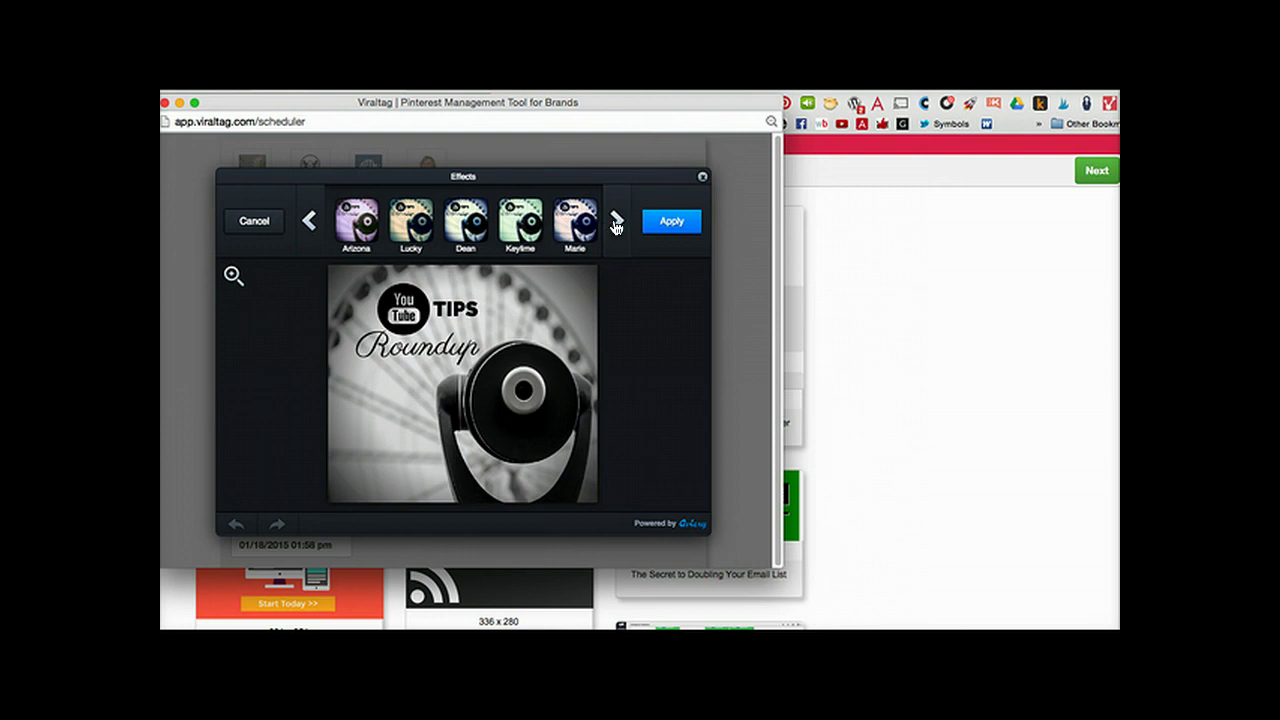
left_click(615, 222)
left_click(575, 220)
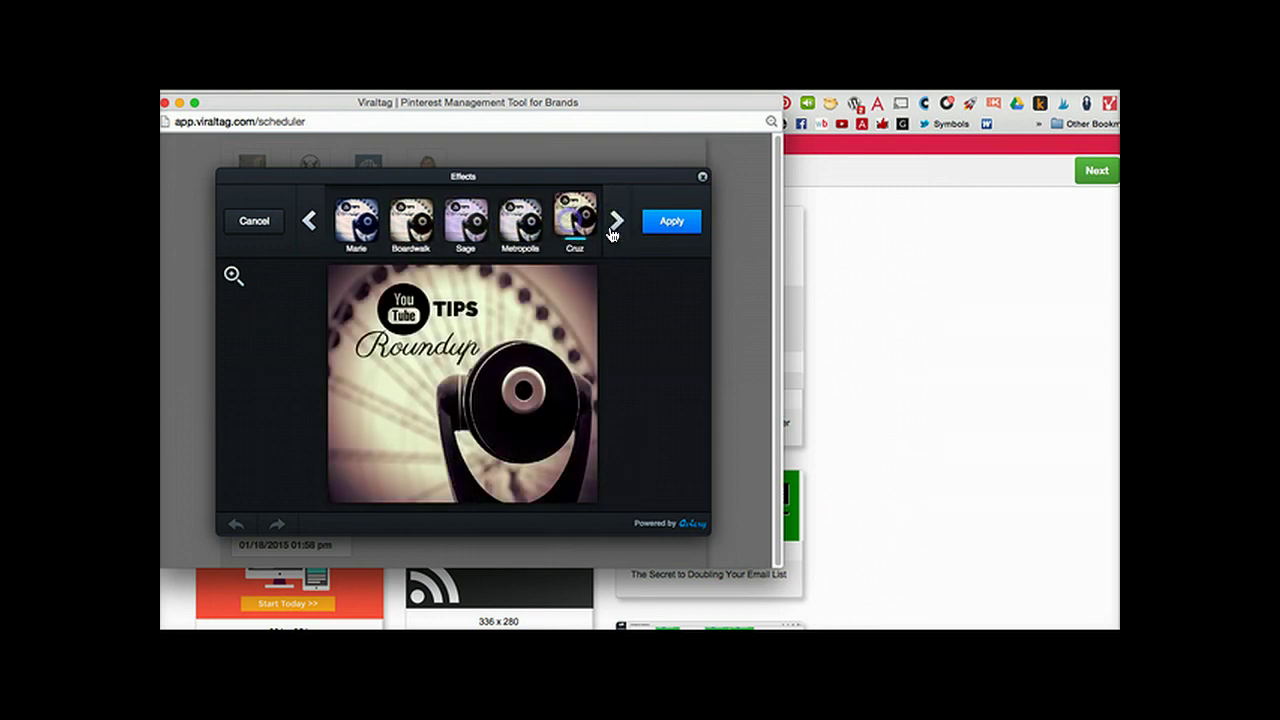
left_click(669, 226)
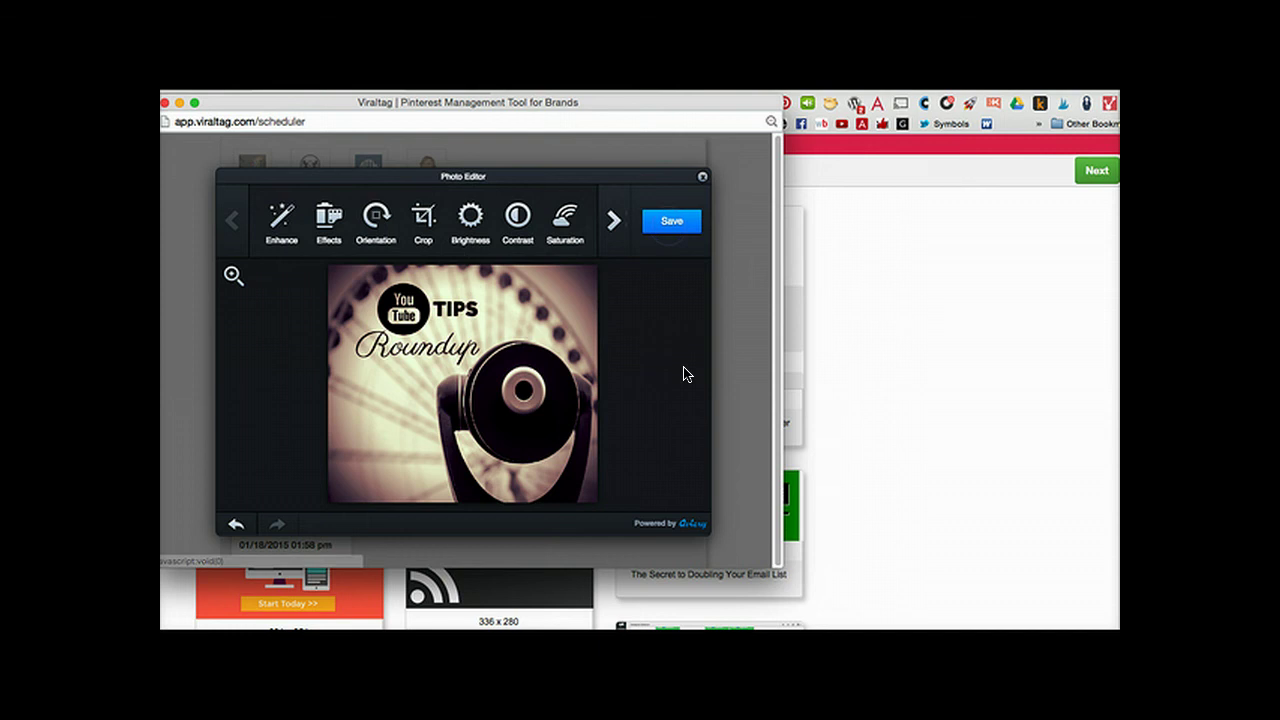
left_click(664, 227)
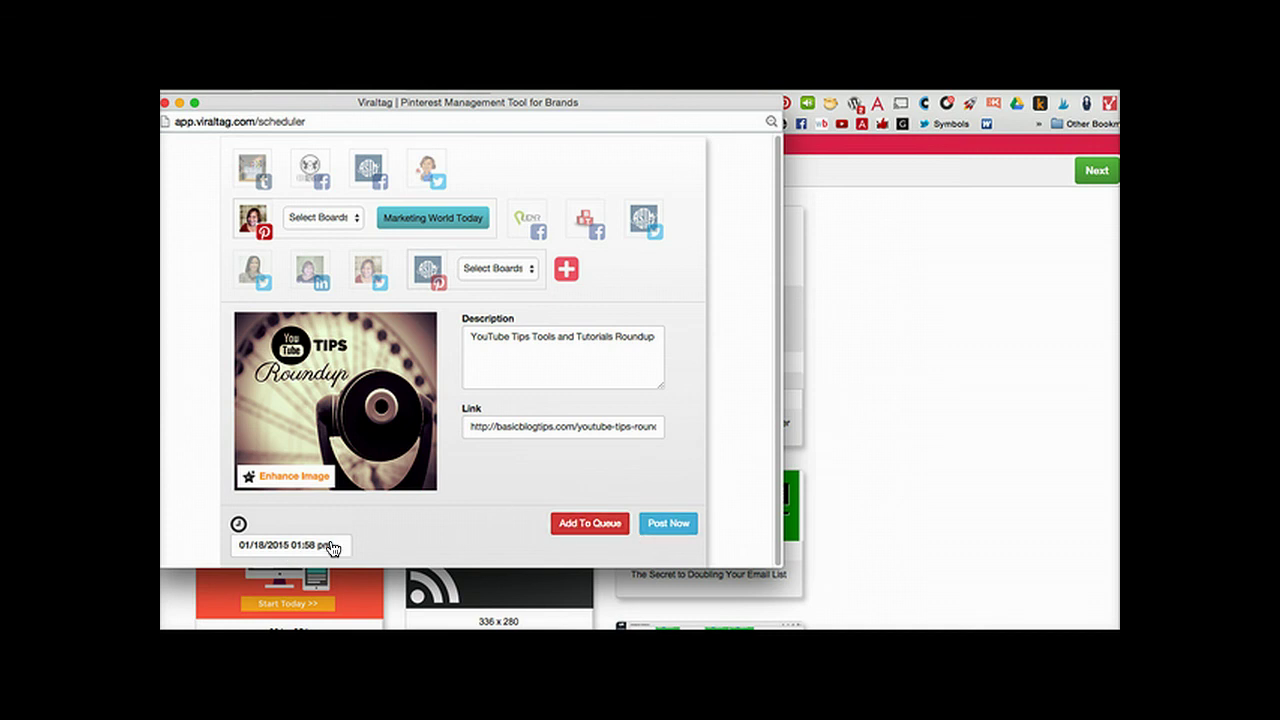
left_click(664, 525)
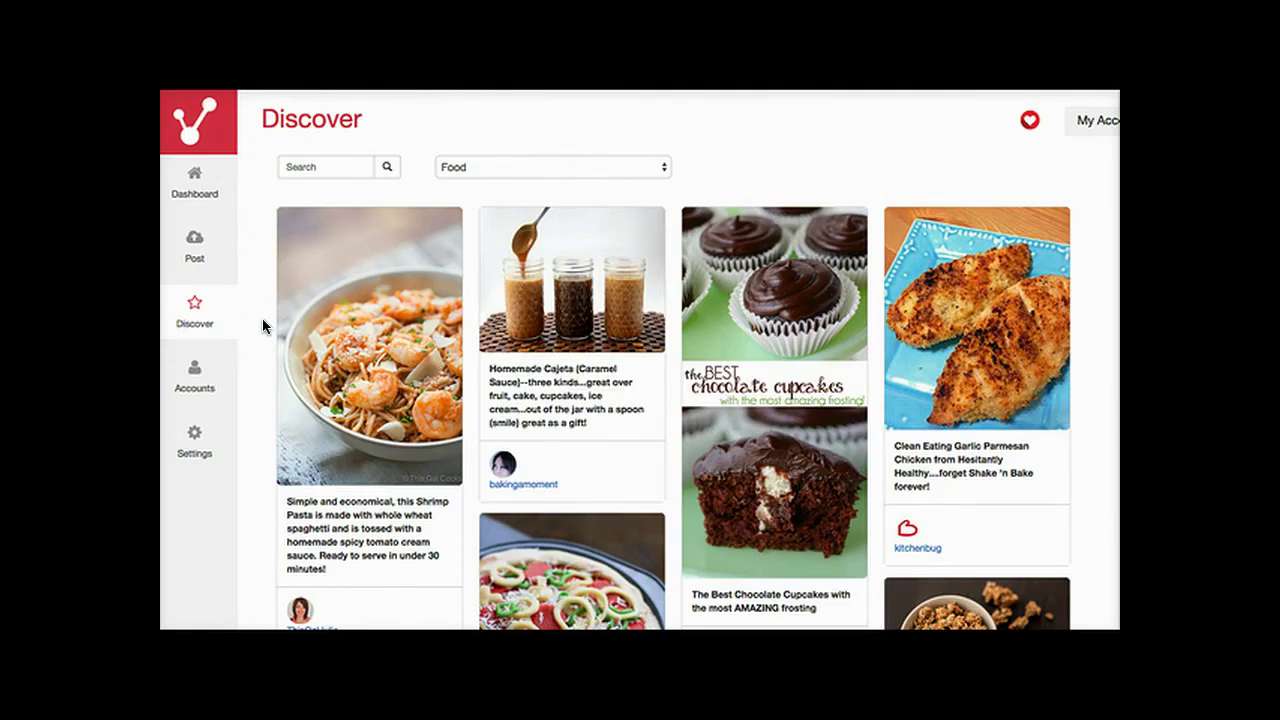
left_click(662, 168)
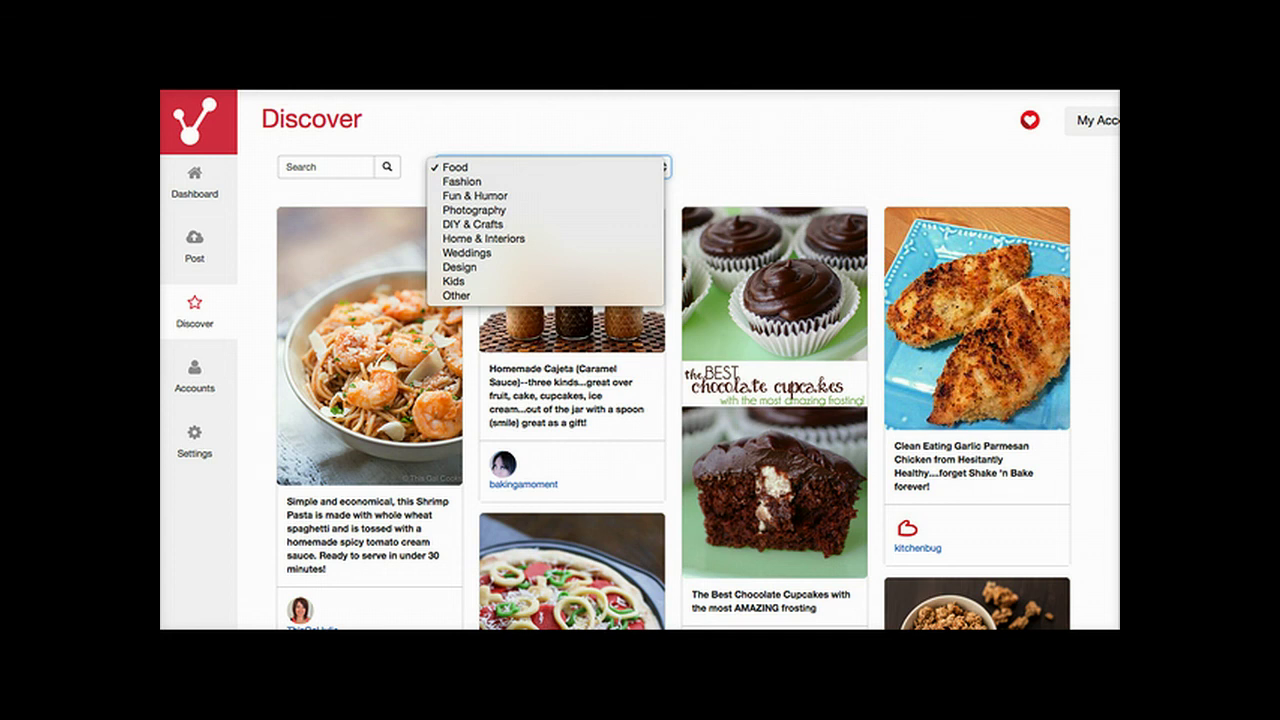
key("Escape")
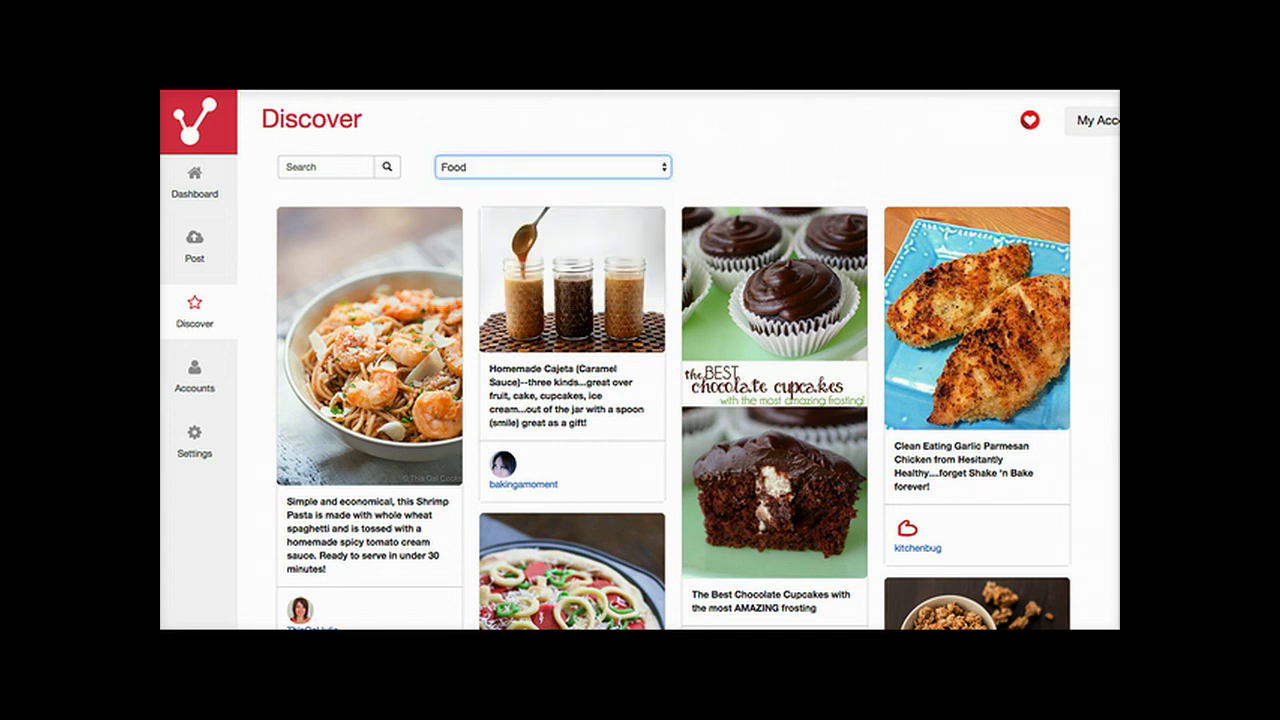